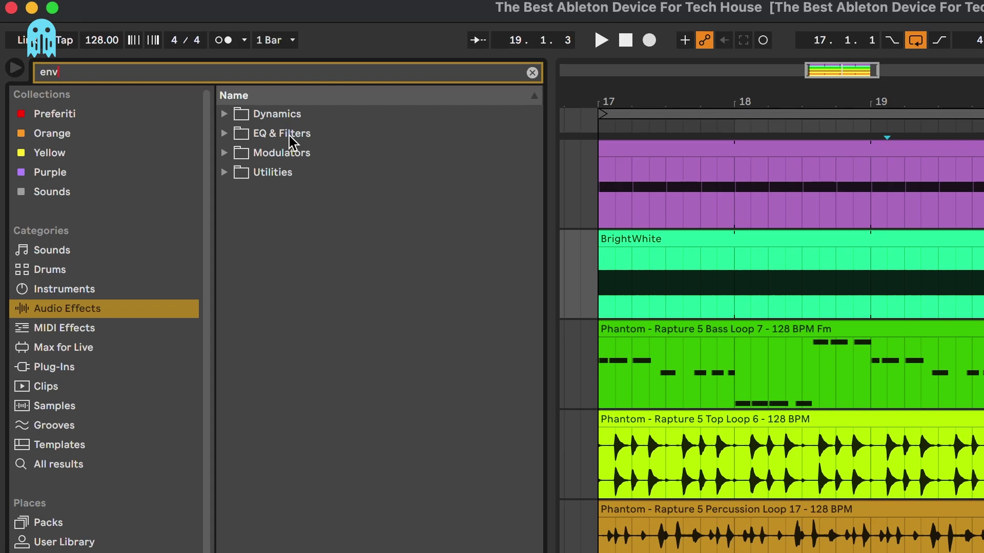
Expand the Modulators effects folder and lower the BrightWhite track's volume to -33.2 dB while the loop plays.
left_click(193, 99)
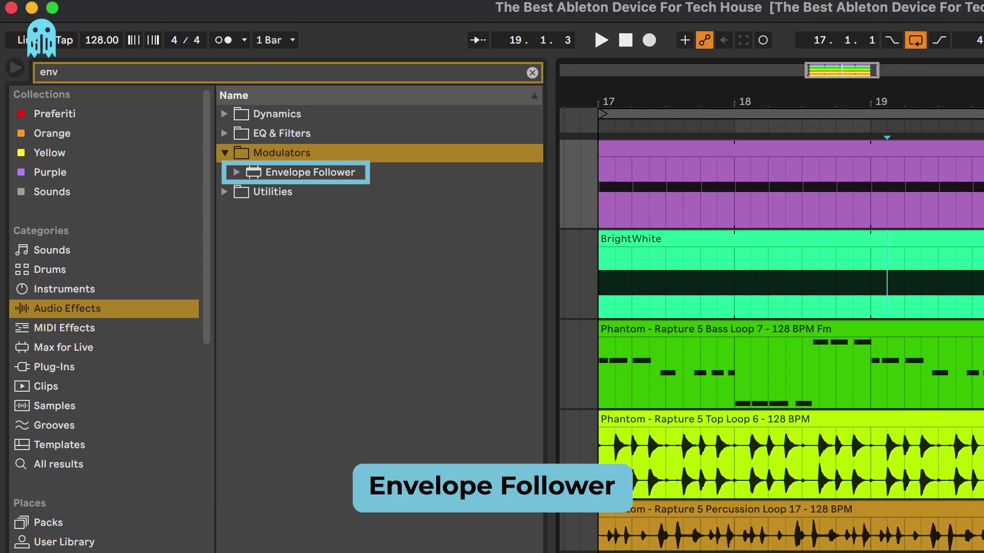
left_click(885, 237)
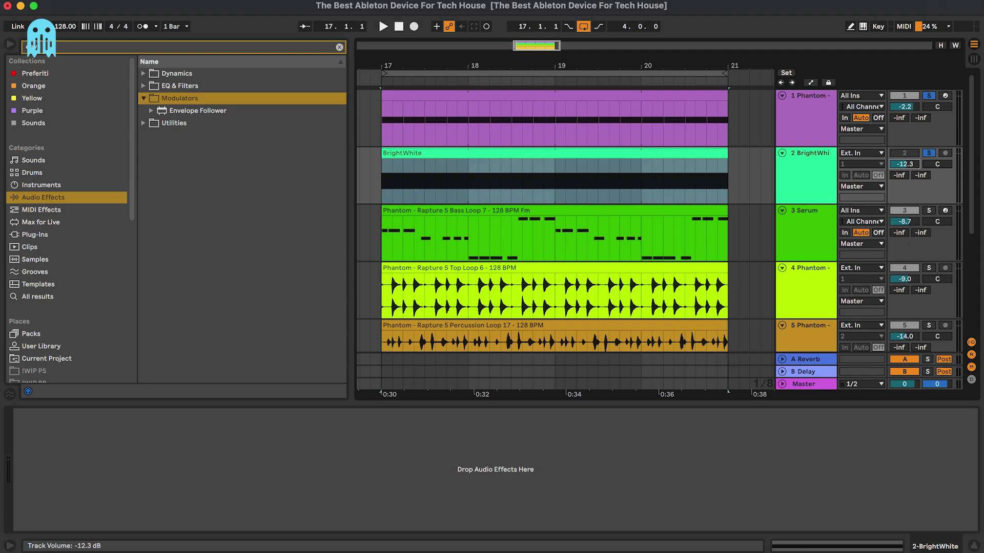
key("space")
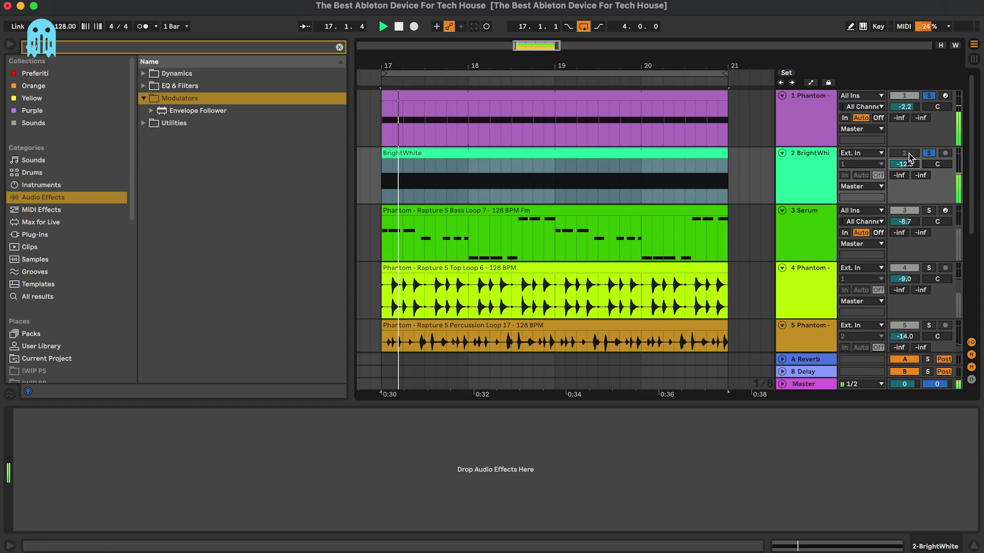
left_click_drag(904, 164, 908, 166)
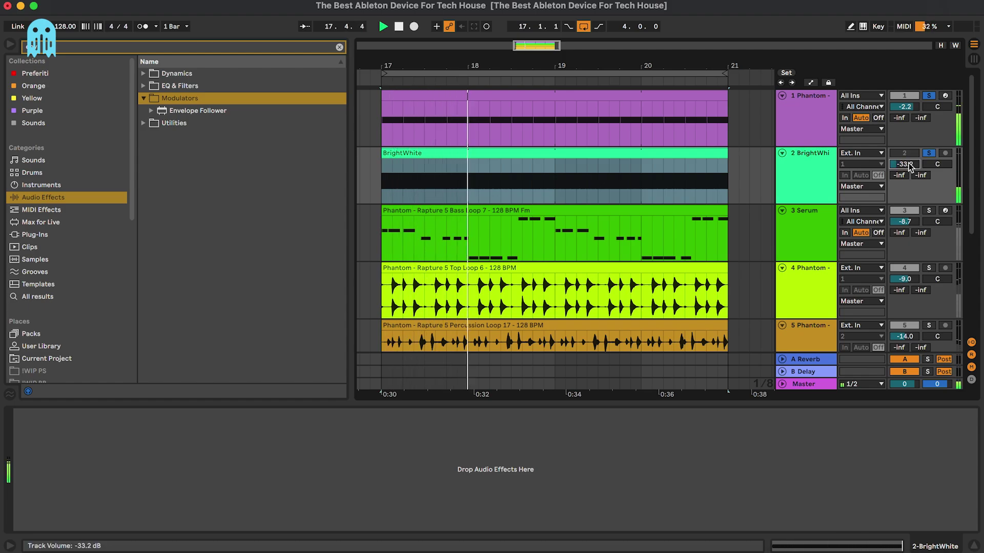
Add an Envelope Follower to the kick track and a Utility effect to the BrightWhite track.
left_click(800, 122)
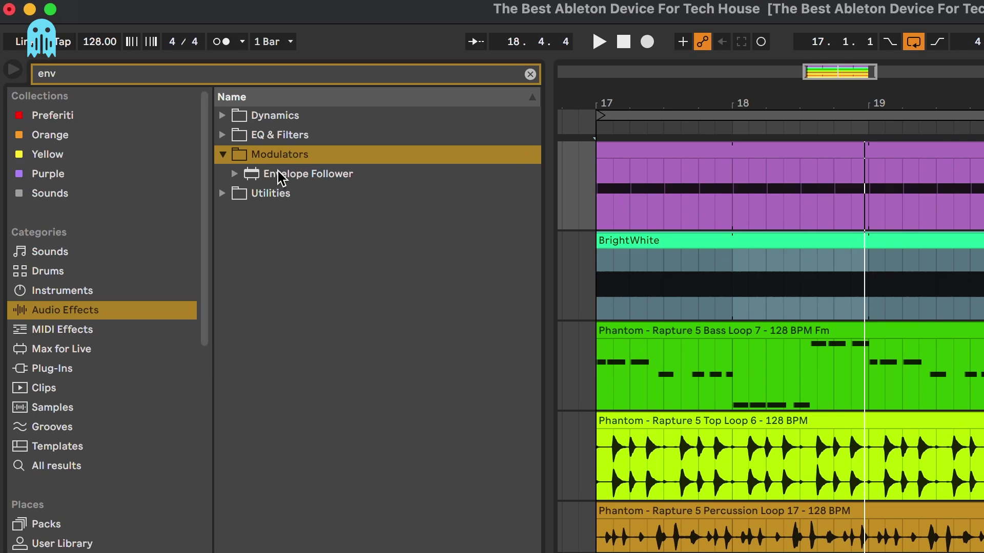
left_click_drag(281, 178, 477, 363)
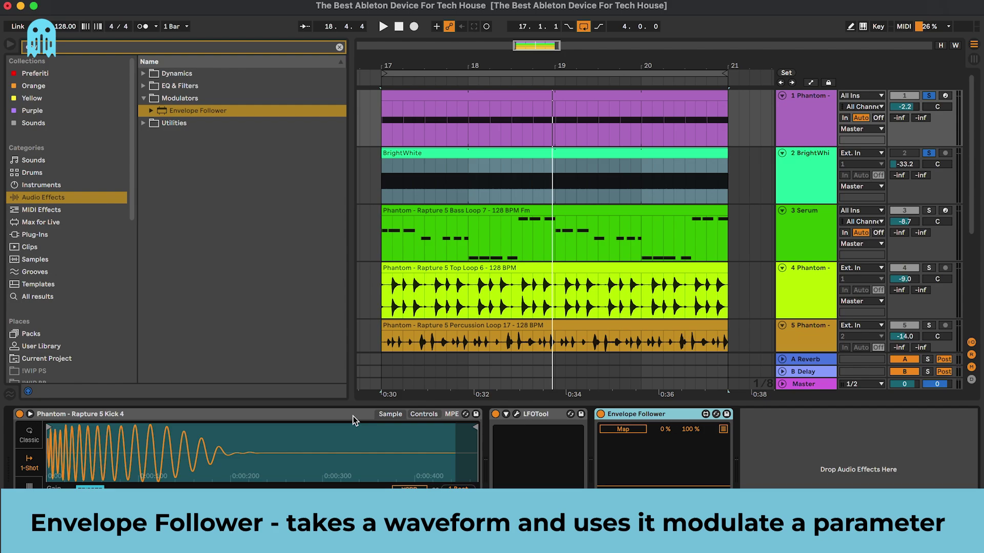
left_click(340, 48)
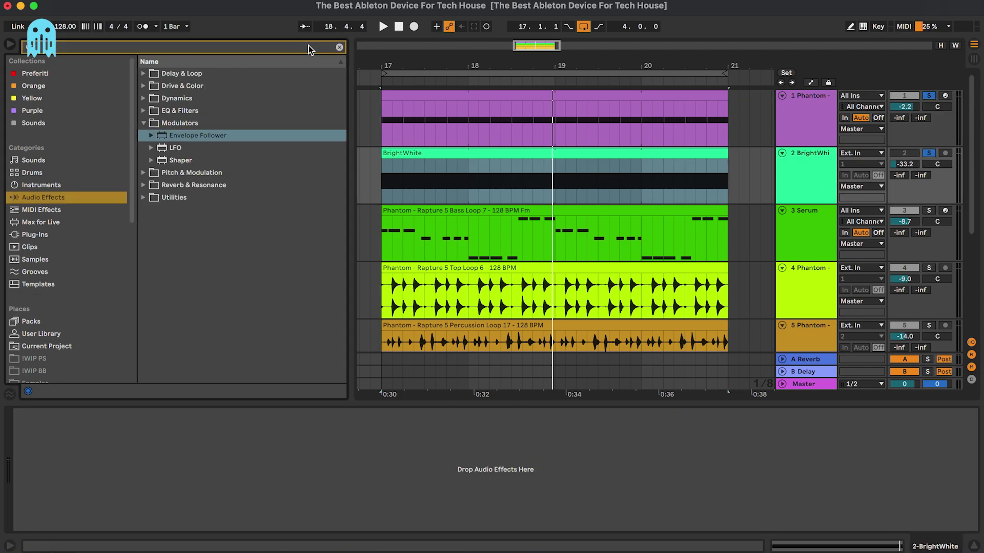
type("ut")
double_click(177, 136)
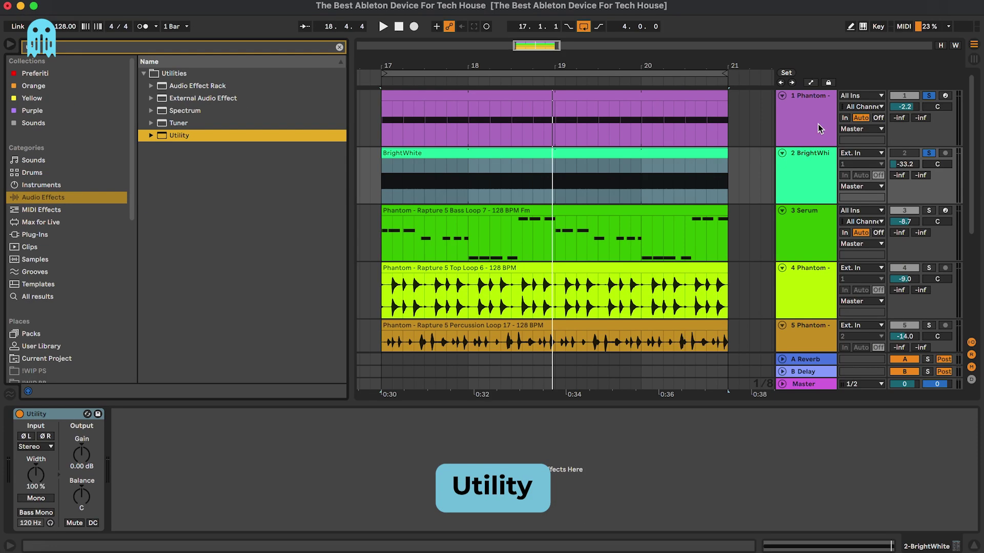
Map the kick track's Envelope Follower to the Gain of the Utility on the BrightWhite track.
left_click(818, 124)
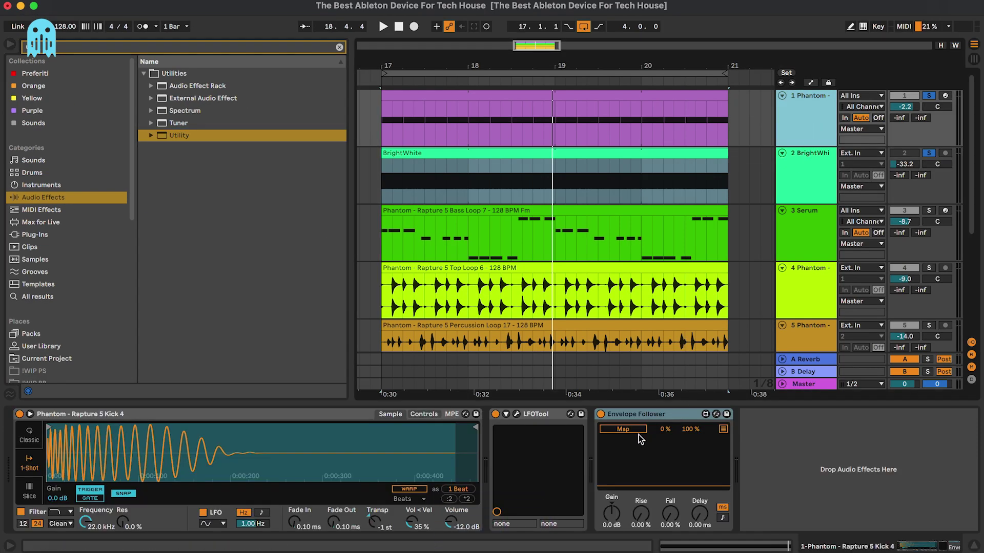
left_click(812, 169)
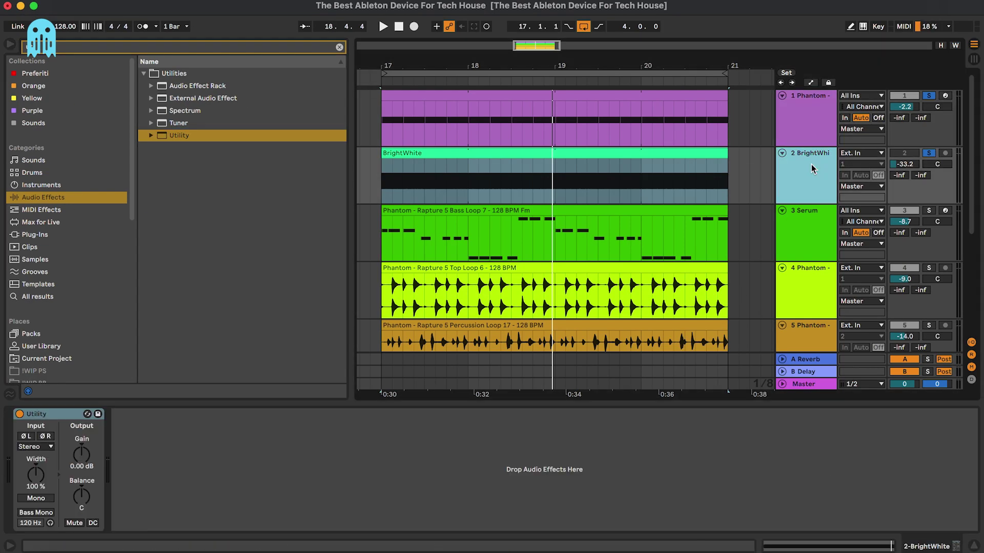
left_click(82, 460)
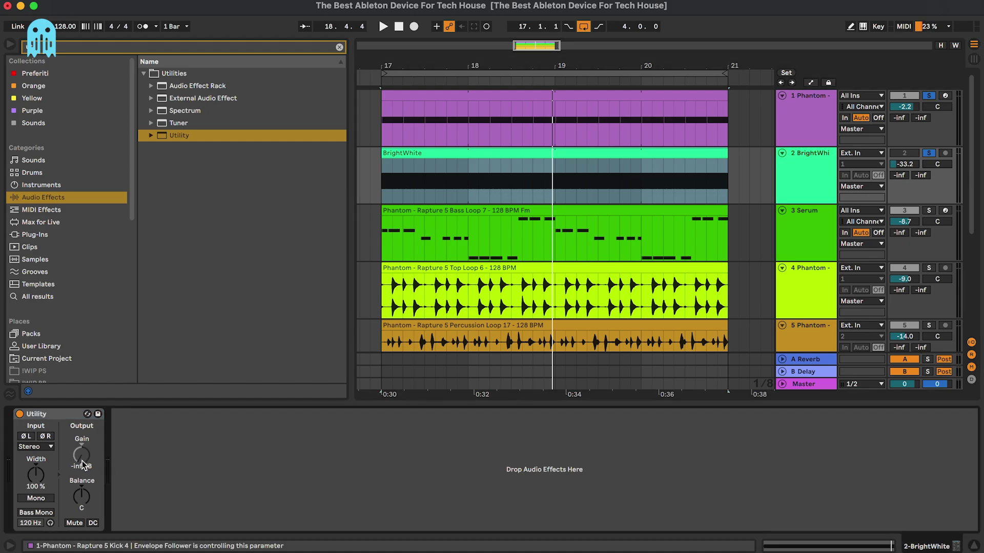
left_click(777, 129)
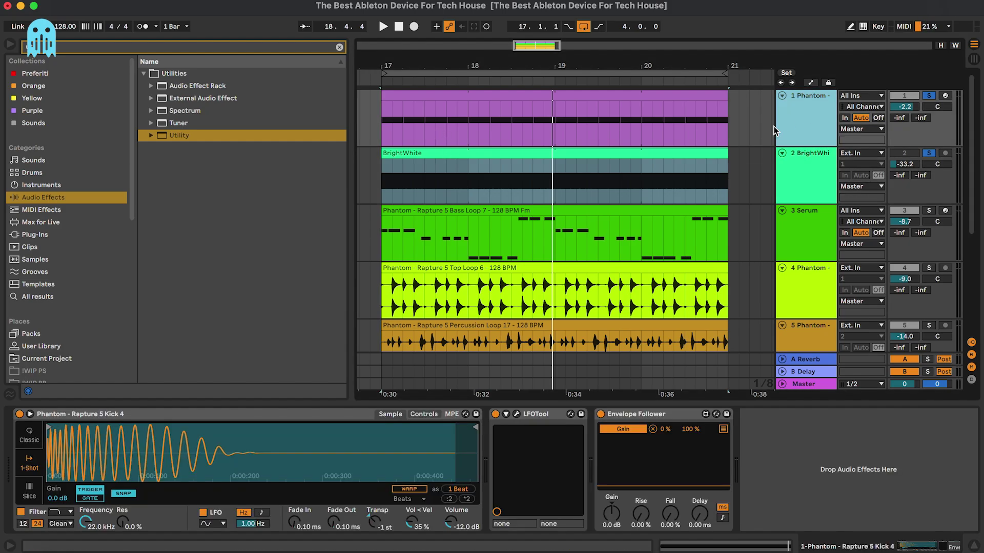
Play the four-bar loop to hear the kick's envelope modulating the BrightWhite gain, and stop playback.
left_click(689, 160)
key("space")
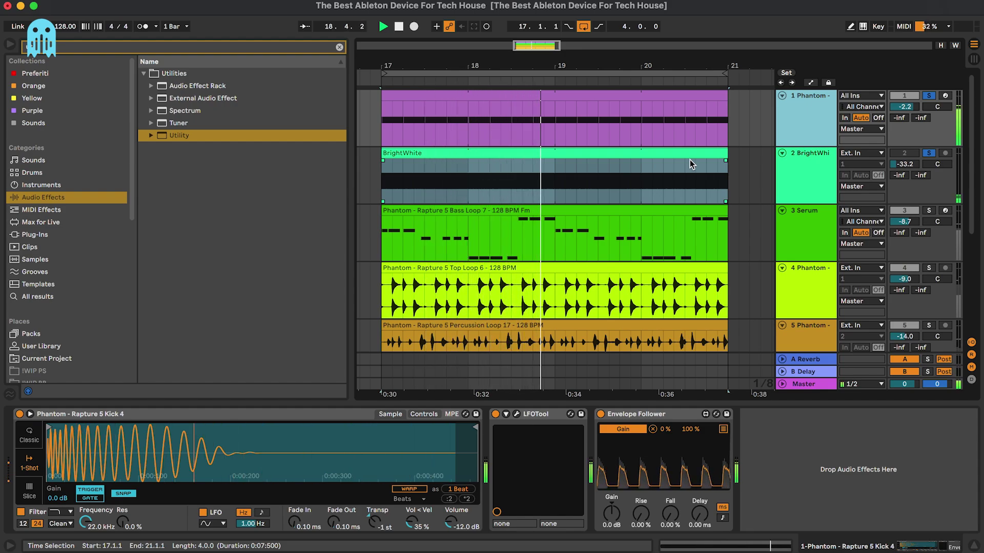
key("space")
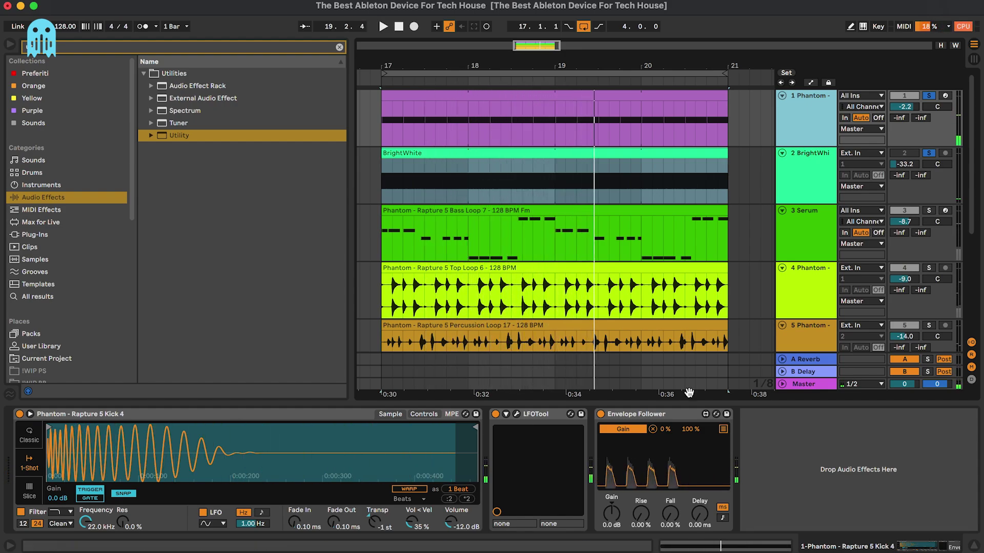
left_click(688, 483)
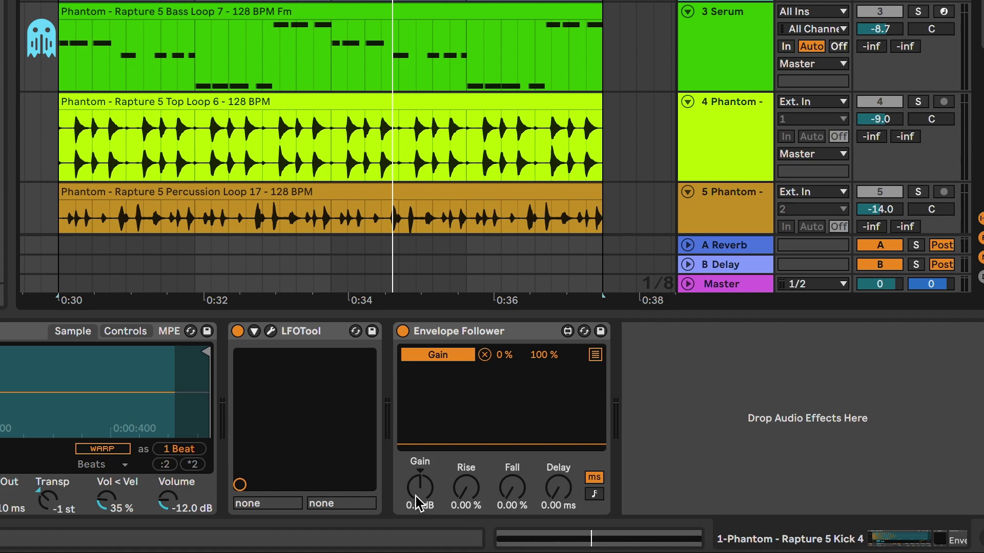
Adjust the Envelope Follower's gain during playback and settle on 3.3 dB.
left_click_drag(419, 504, 419, 498)
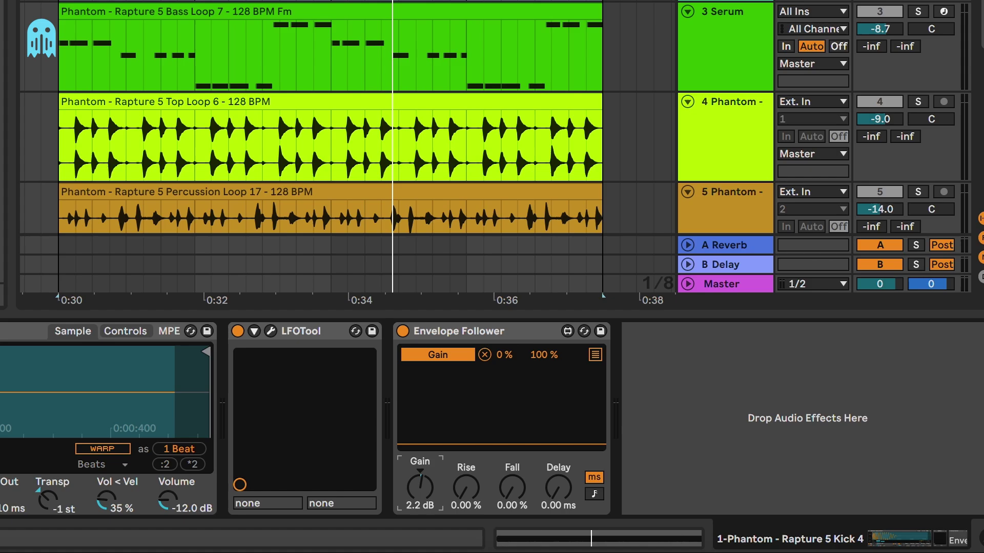
key("space")
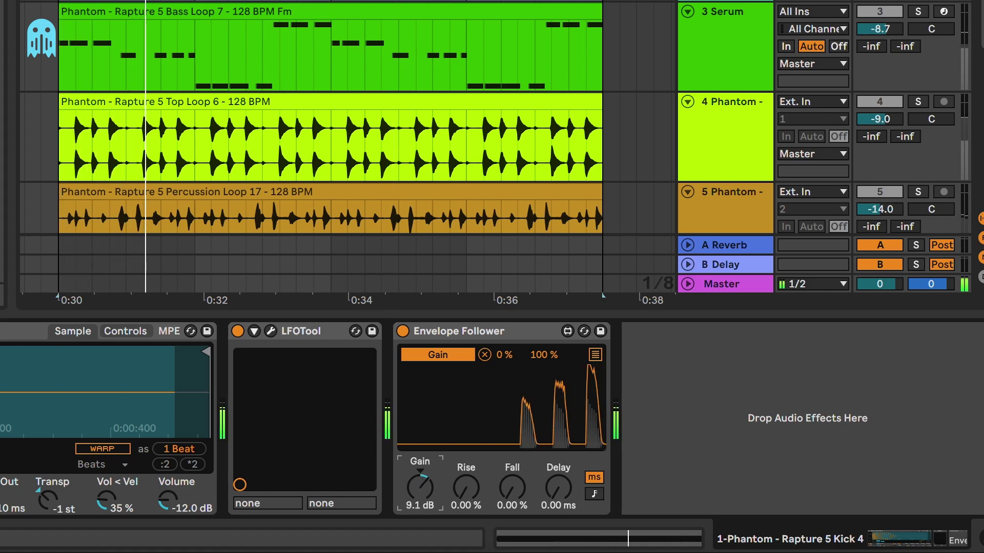
left_click_drag(419, 498, 419, 498)
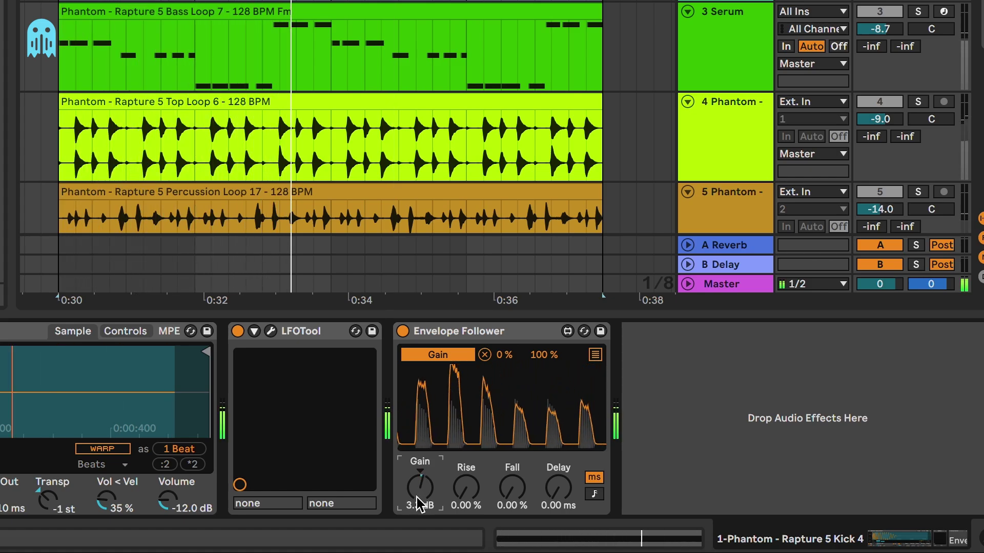
key("space")
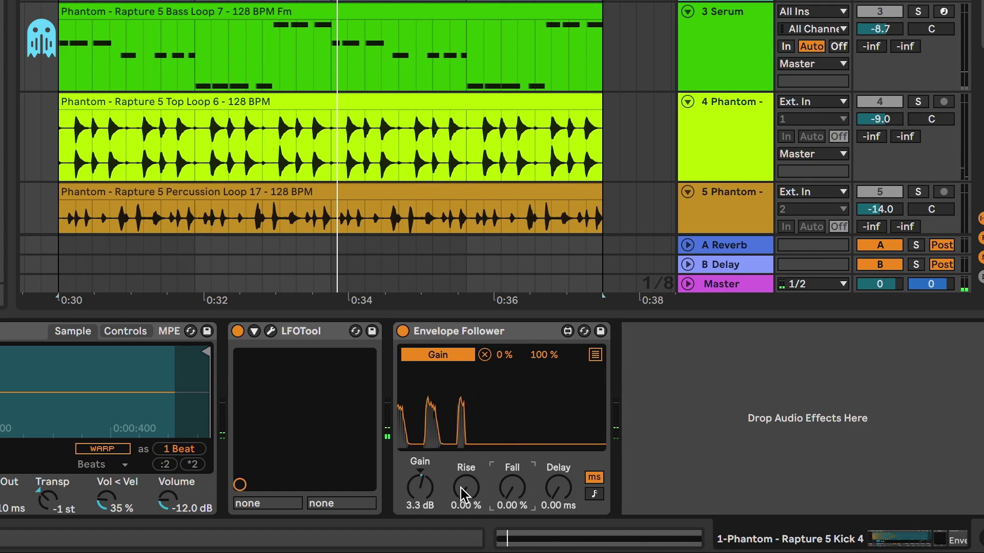
Try out the Envelope Follower's Rise and Fall controls while the loop plays.
left_click(497, 499)
left_click(466, 489)
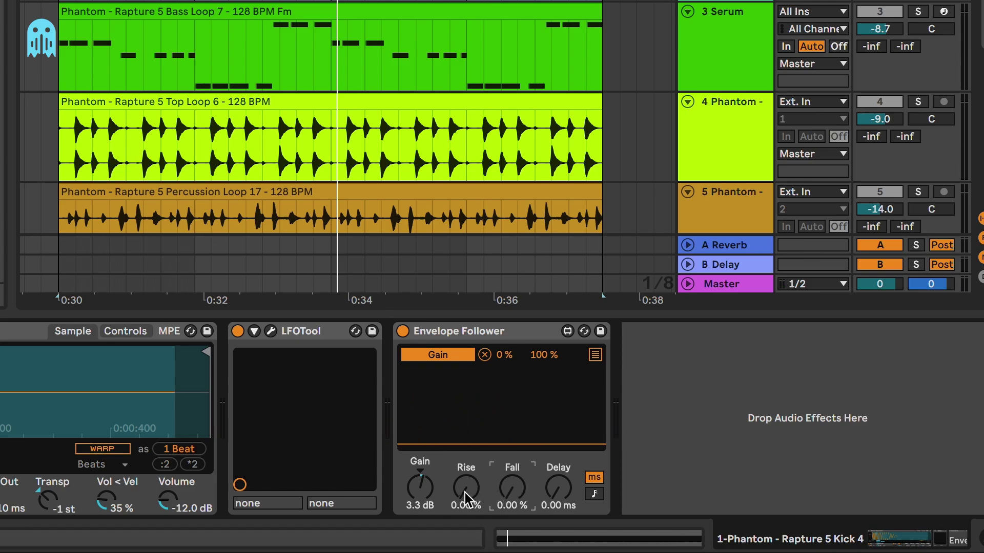
key("space")
left_click_drag(465, 489, 465, 536)
Try raising the Envelope Follower's delay up to 197 ms during playback, and reset it.
left_click_drag(550, 490, 551, 462)
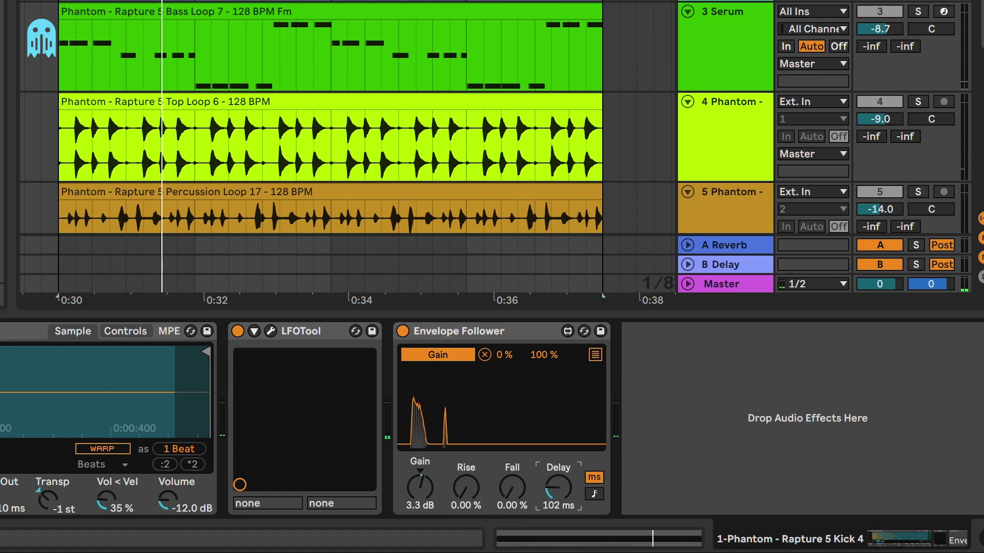
mouse_move(564, 497)
left_mouse_down()
mouse_move(564, 484)
mouse_move(599, 489)
mouse_move(559, 475)
left_mouse_up()
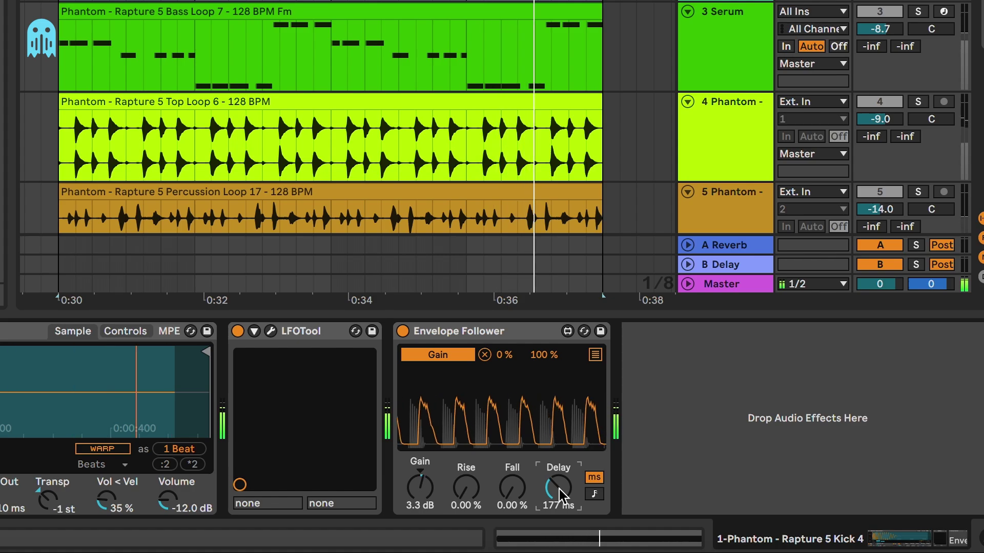
scroll(559, 490, "up", 2)
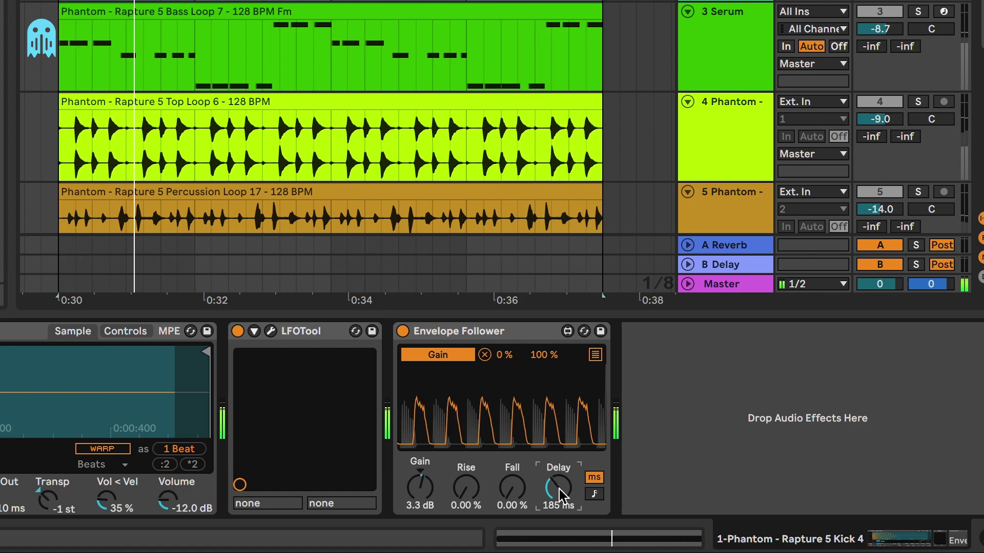
key("space")
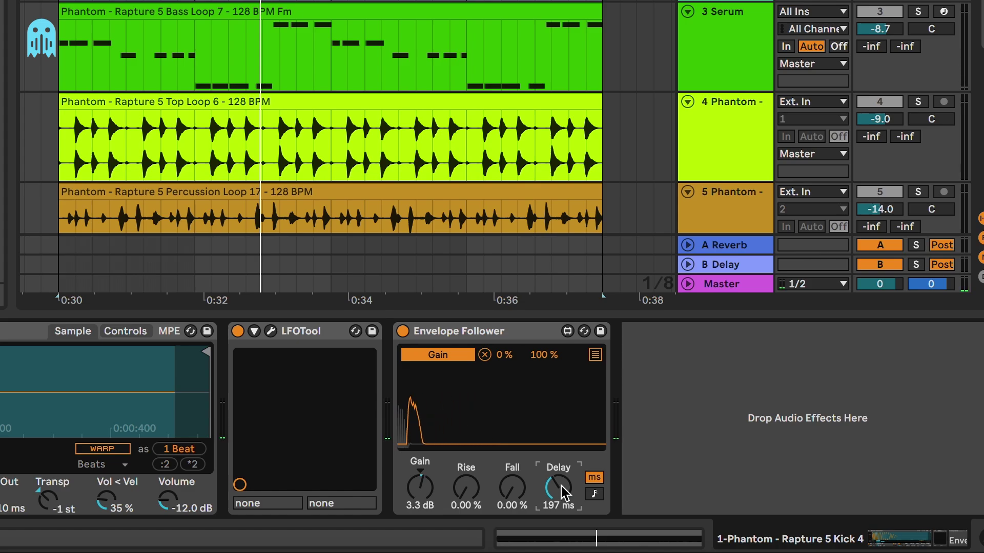
key("Delete")
Try tempo-synced Envelope Follower delays of 1/8 and 1/16 during playback, and return the delay to milliseconds.
left_click(594, 493)
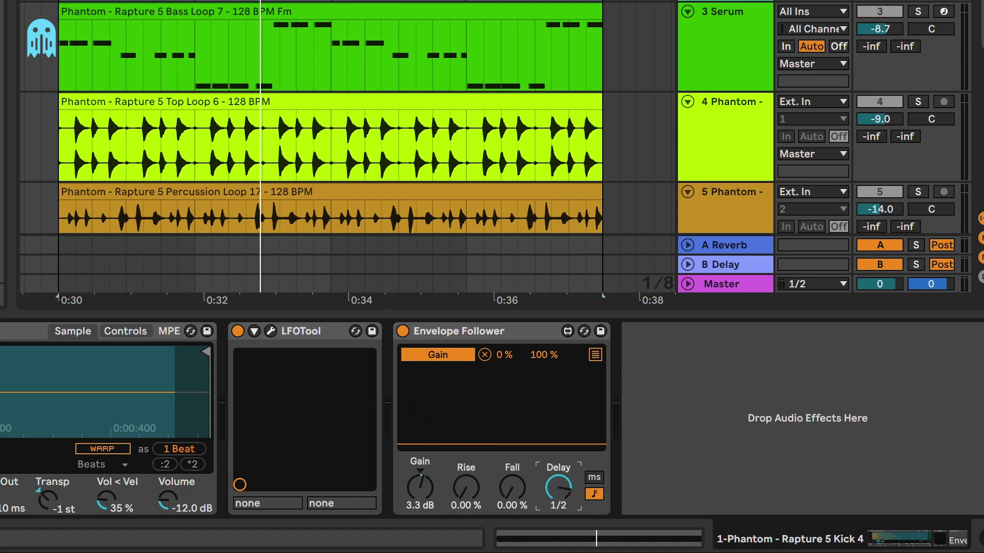
key("space")
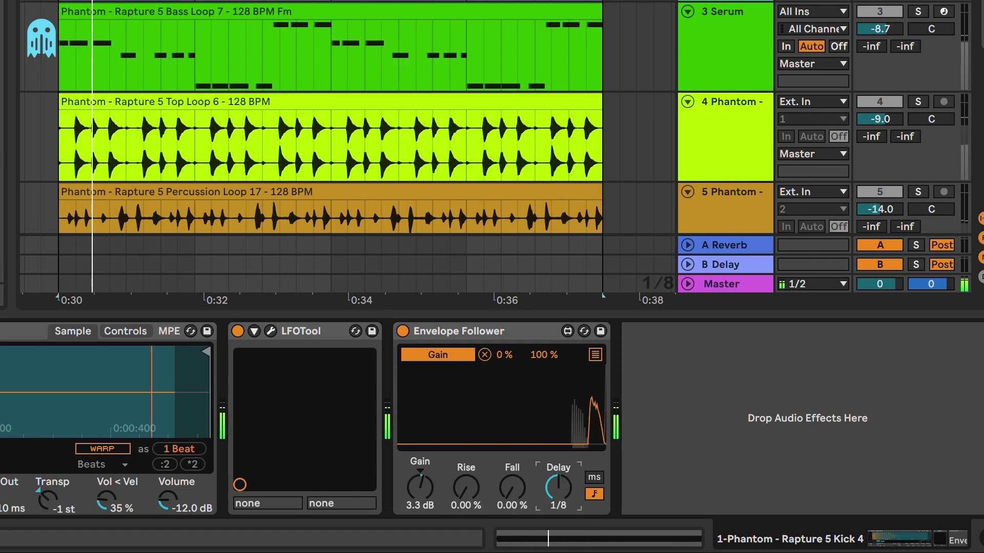
left_click_drag(558, 488, 558, 501)
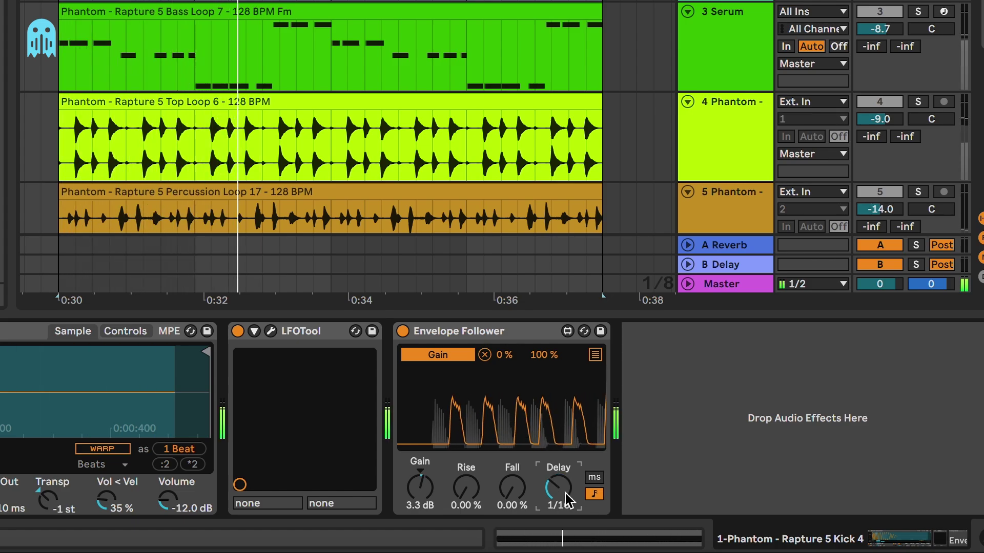
left_click(594, 478)
key("space")
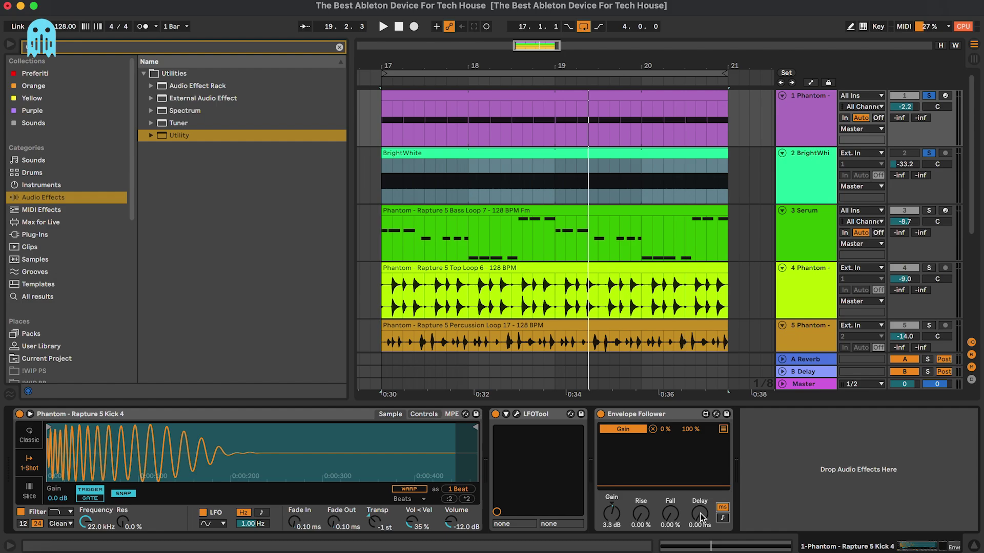
Move the BrightWhite track directly below the Percussion Loop 17 track.
scroll(702, 243, "down", 3)
left_click(702, 243)
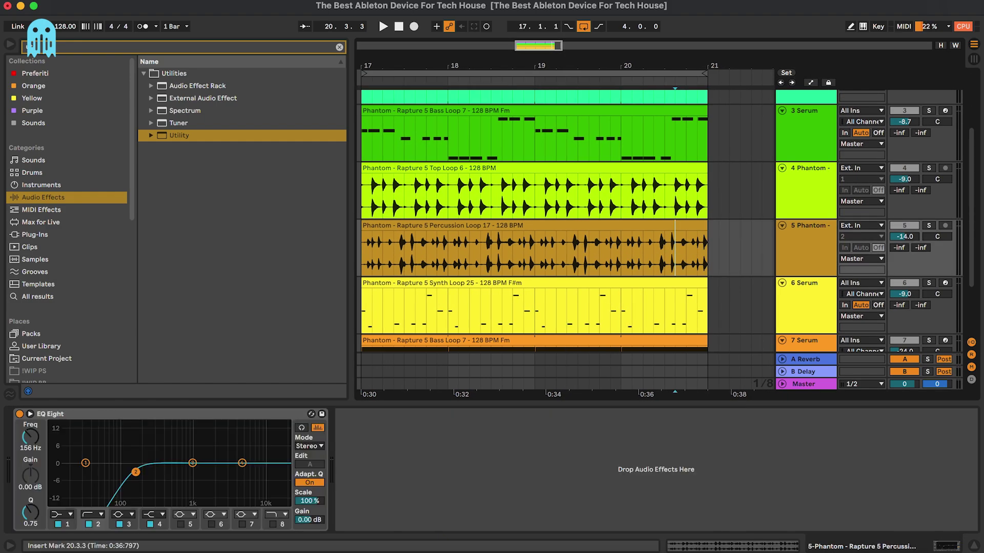
left_click_drag(811, 107, 815, 288)
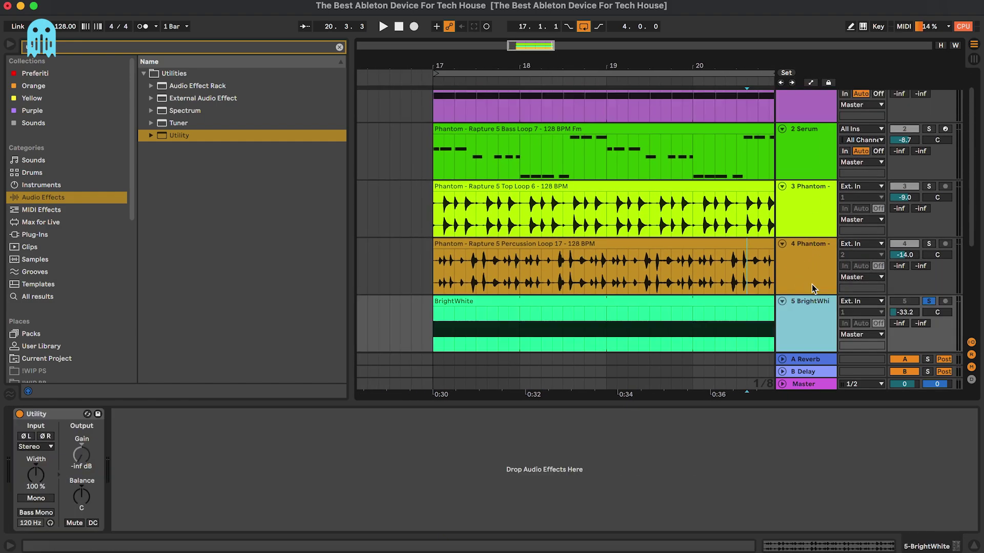
left_click(814, 285)
Delete the Envelope Follower from the kick track.
scroll(814, 284, "up", 1)
left_click(806, 114)
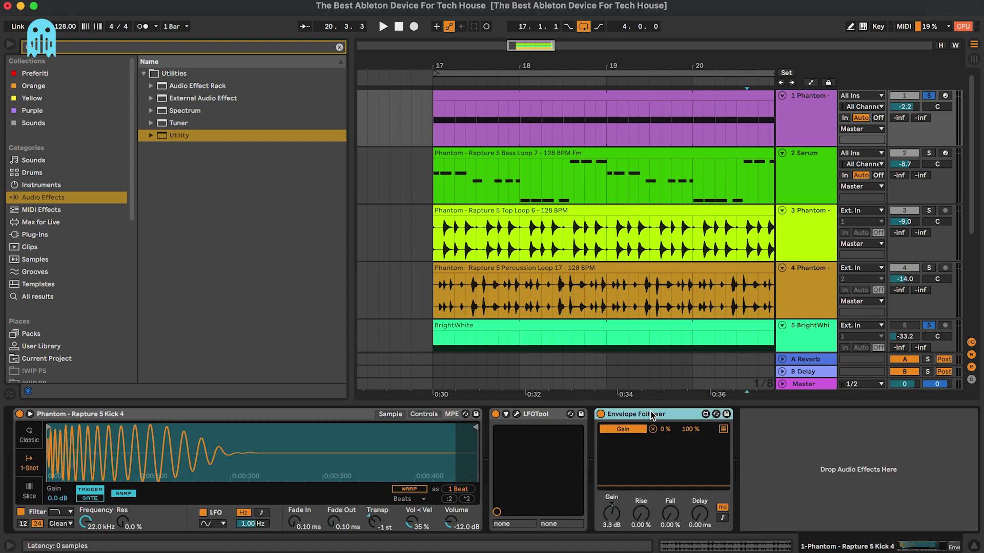
key("Delete")
Solo the Percussion Loop 17 track alongside the BrightWhite track.
scroll(947, 154, "down", 8)
left_click(947, 128)
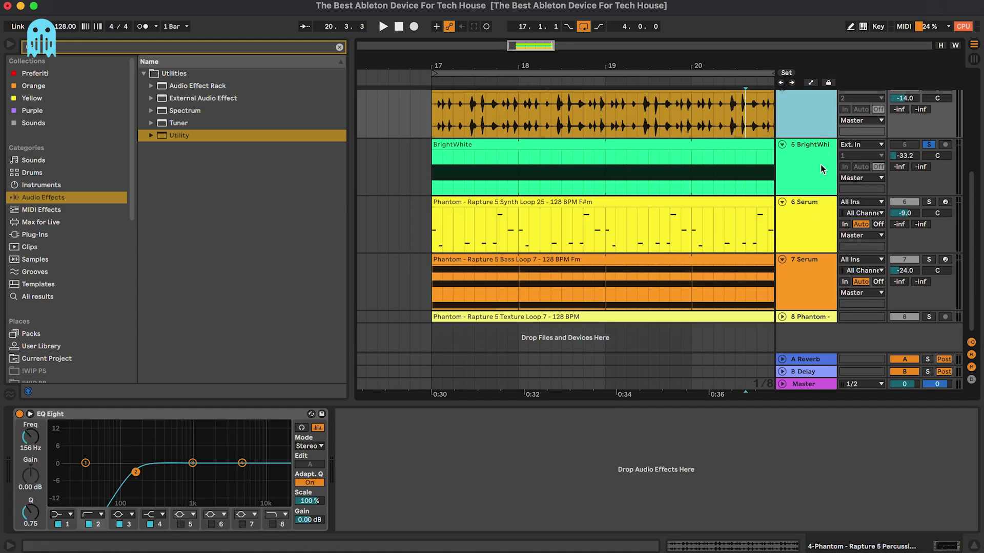
scroll(947, 132, "up", 2)
left_click(928, 131)
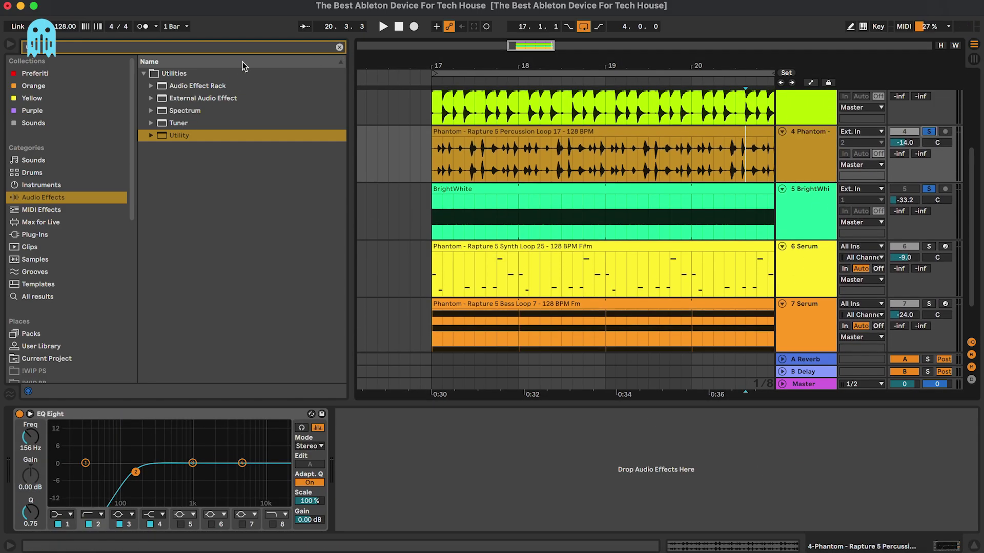
Add an Envelope Follower from the Modulators effects to the Percussion Loop 17 track, and select the BrightWhite track.
scroll(215, 82, "up", 4)
left_click_drag(197, 136, 516, 224)
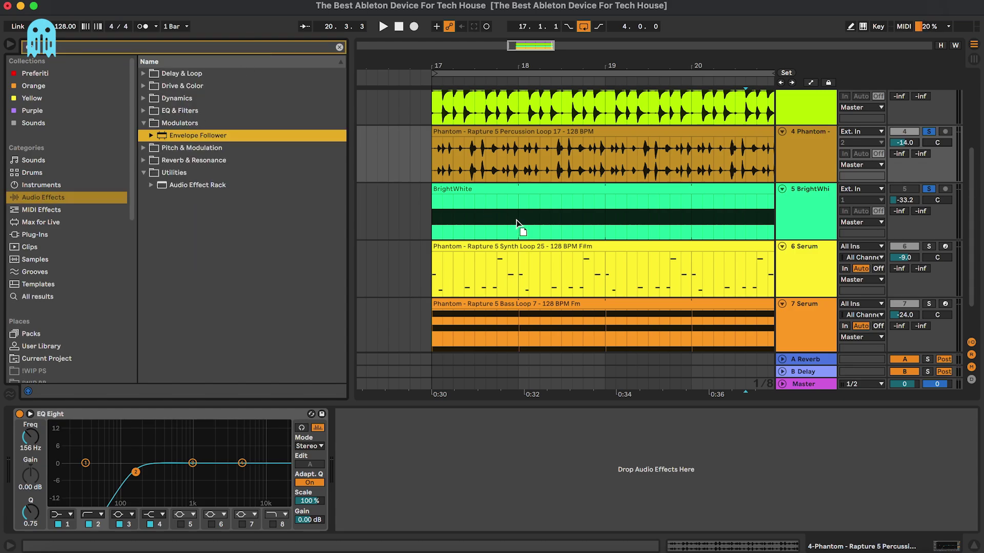
left_click(647, 219)
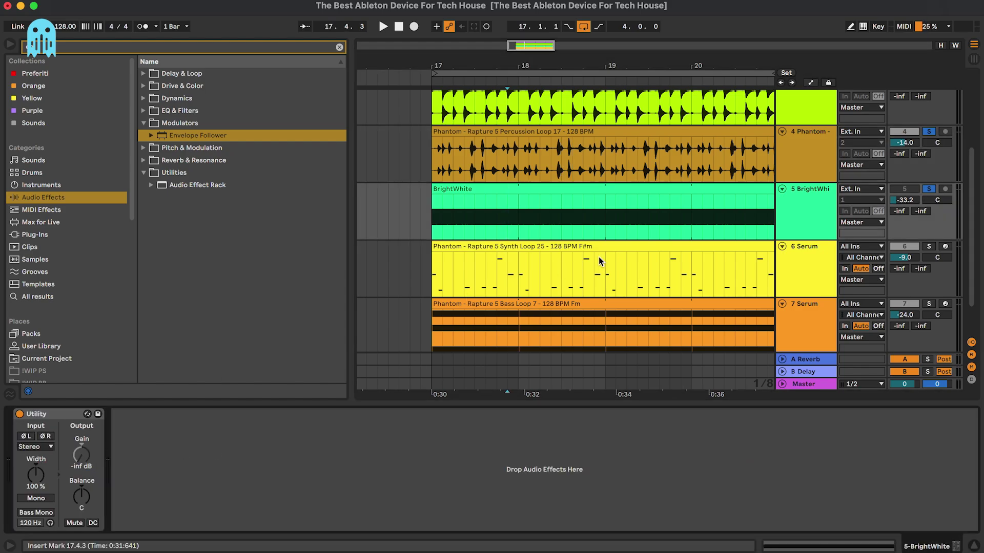
During playback, raise the BrightWhite track volume to -15.1 dB and set the percussion track's Envelope Follower gain to 3.3 dB.
key("space")
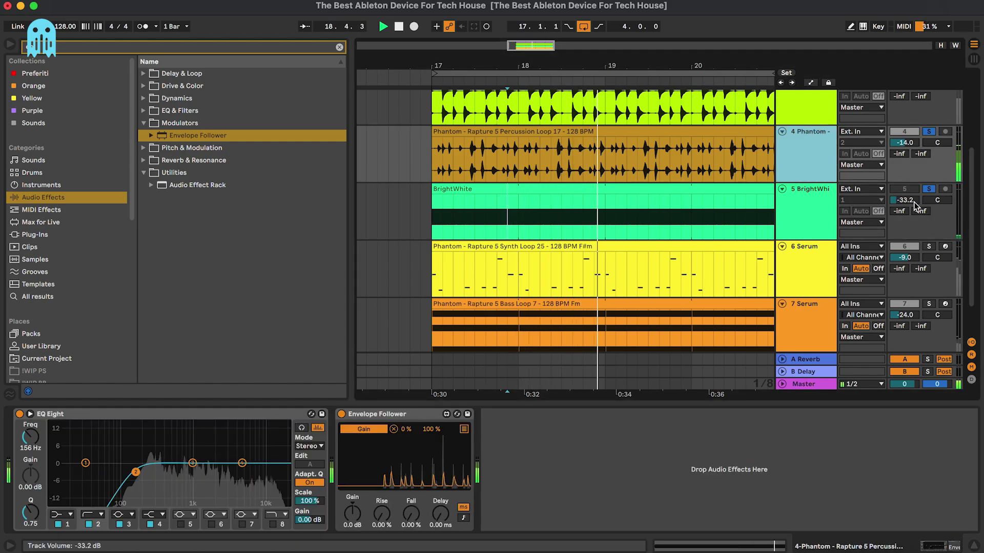
left_click_drag(913, 202, 914, 169)
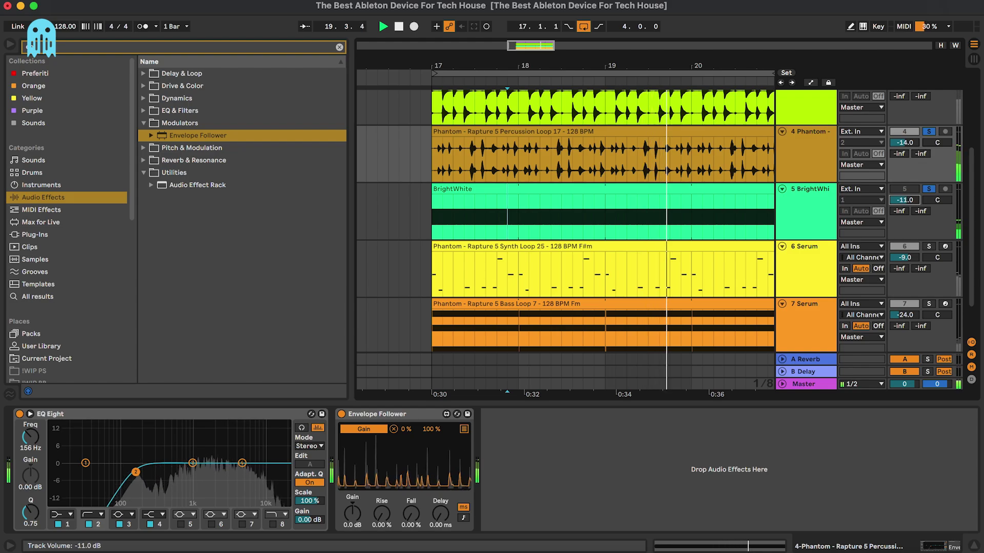
mouse_move(353, 514)
left_mouse_down()
mouse_move(352, 482)
mouse_move(353, 516)
mouse_move(353, 504)
left_mouse_up()
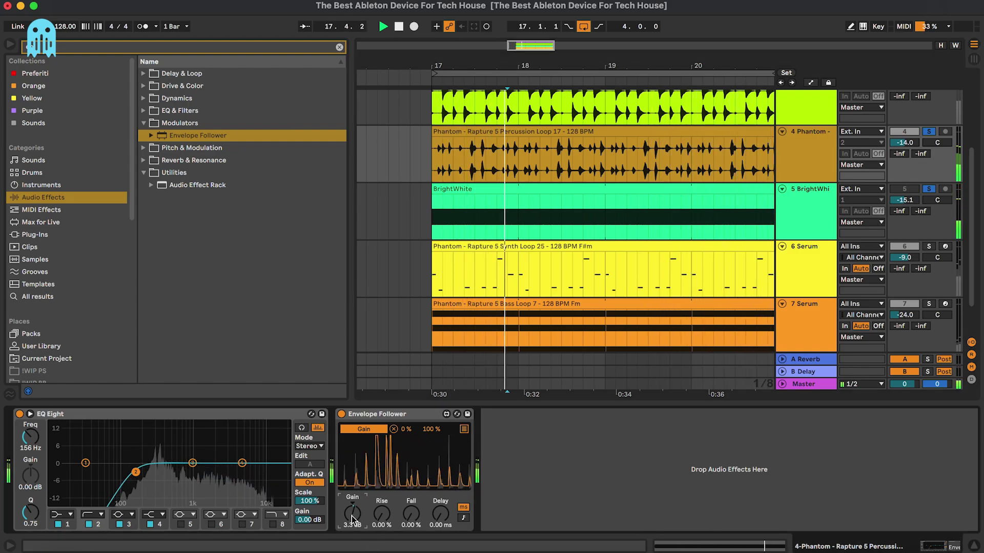
key("space")
Lower the BrightWhite track volume to -17.5 dB.
left_click(910, 202)
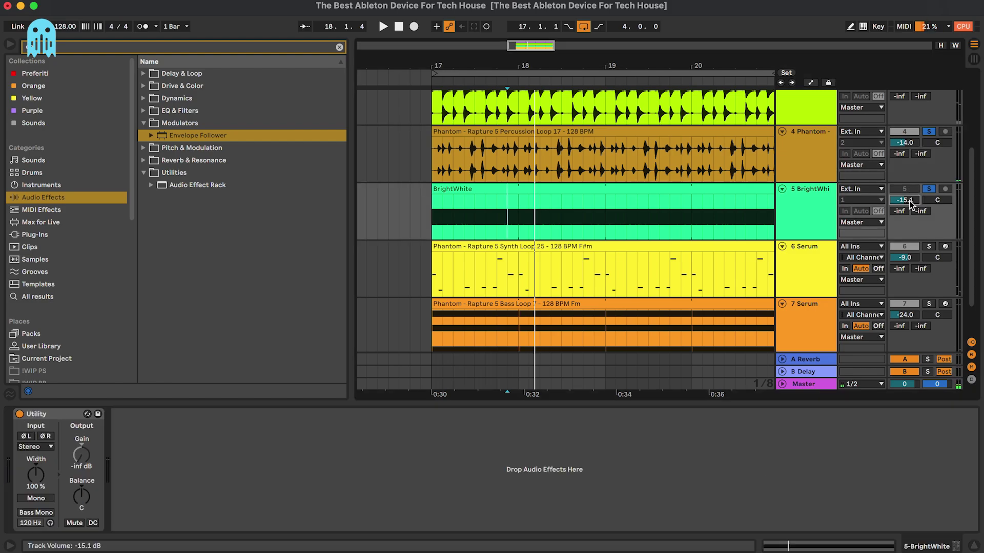
left_click(906, 200)
left_click_drag(906, 200, 906, 202)
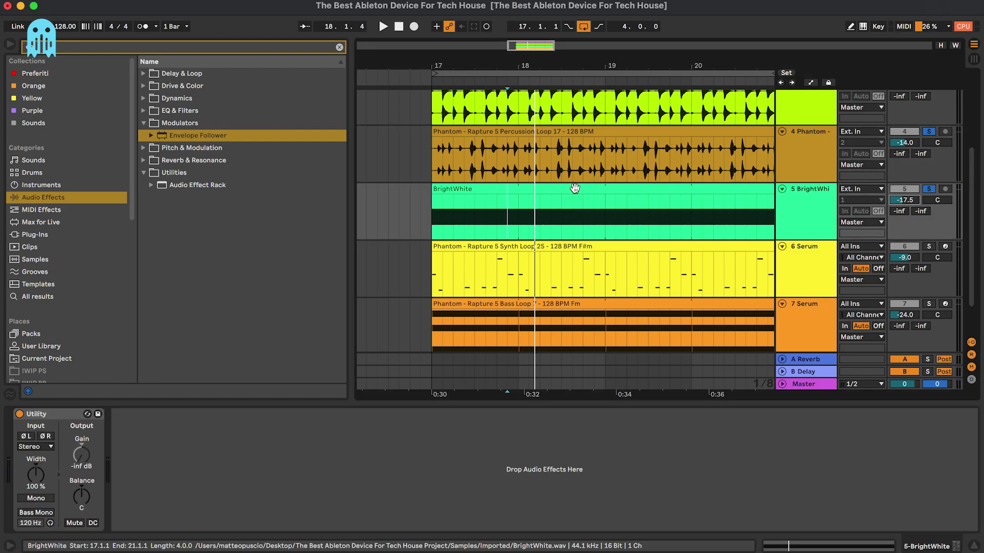
Unsolo the Percussion Loop 17 and BrightWhite tracks, and play the full loop from the start of the BrightWhite clip.
scroll(574, 187, "up", 2)
scroll(574, 188, "right", 2)
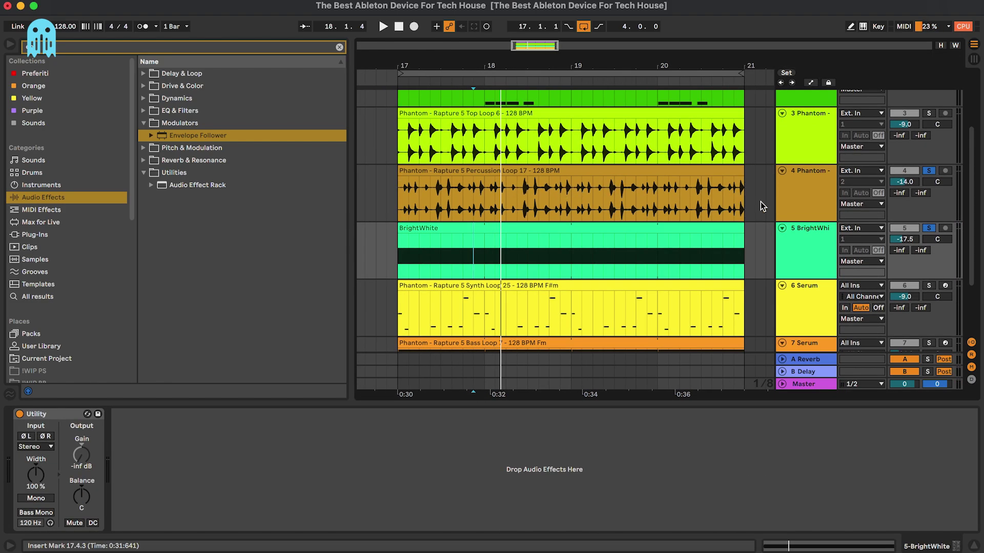
left_click(930, 171)
left_click(518, 230)
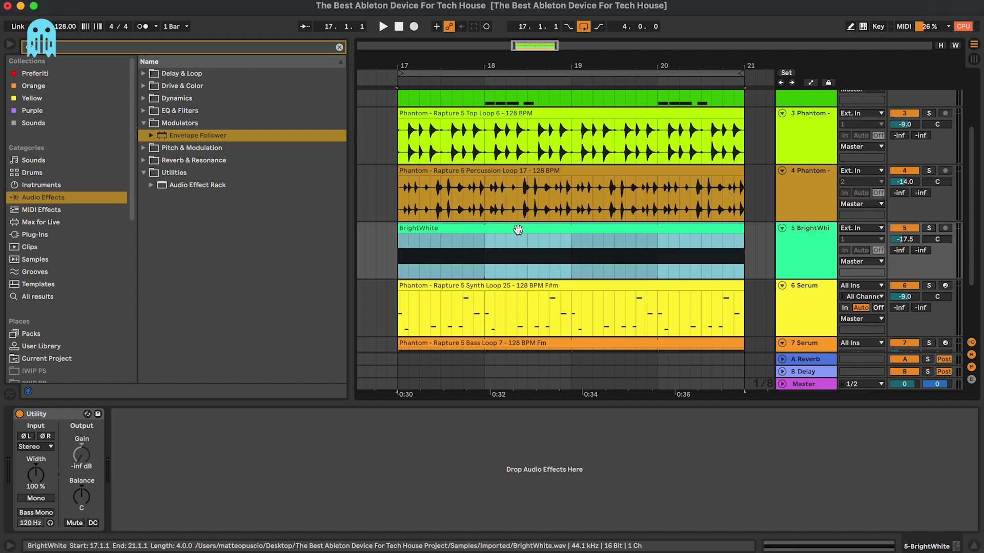
key("space")
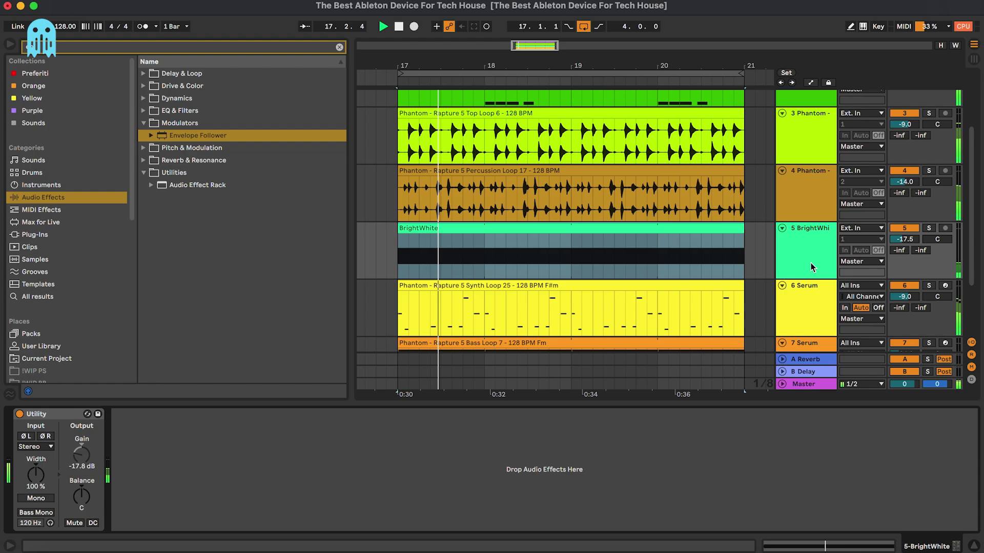
Compare the full loop with the BrightWhite track muted and unmuted, leaving it active and playback stopped.
left_click(974, 546)
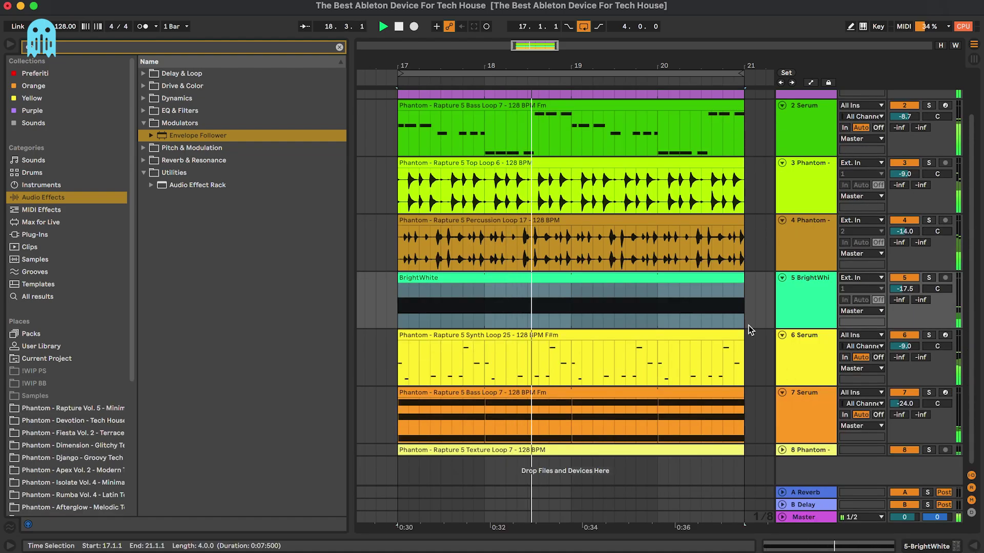
double_click(819, 298)
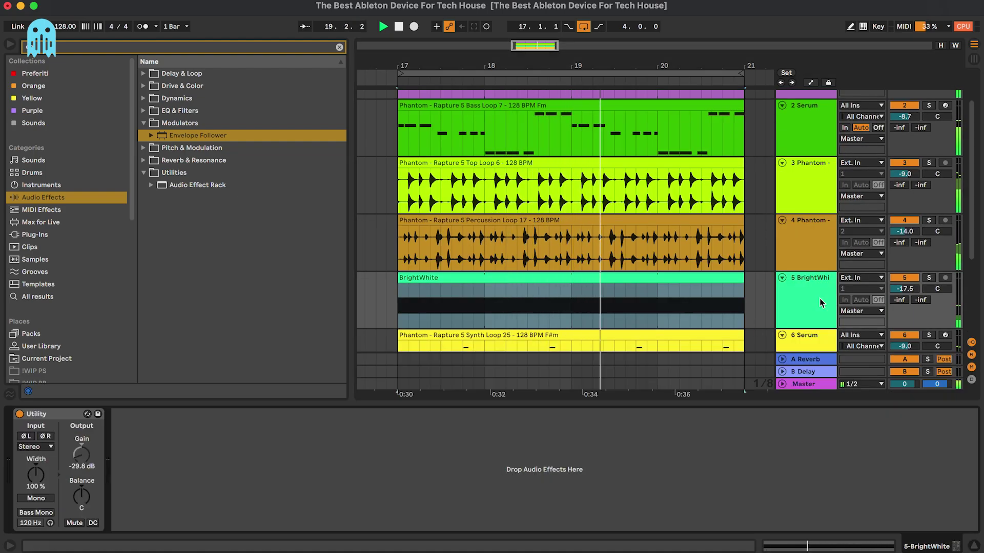
left_click(906, 278)
left_click(906, 278)
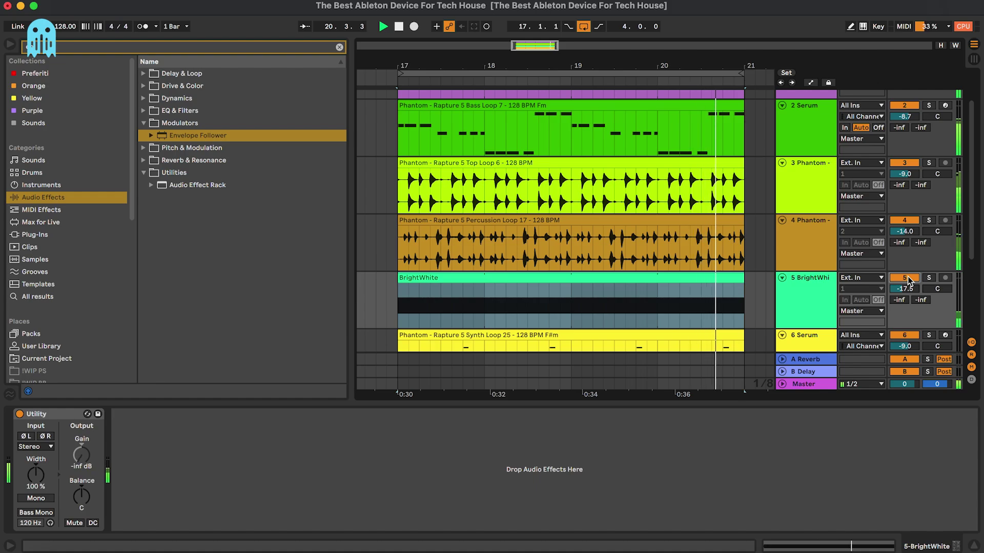
left_click(906, 279)
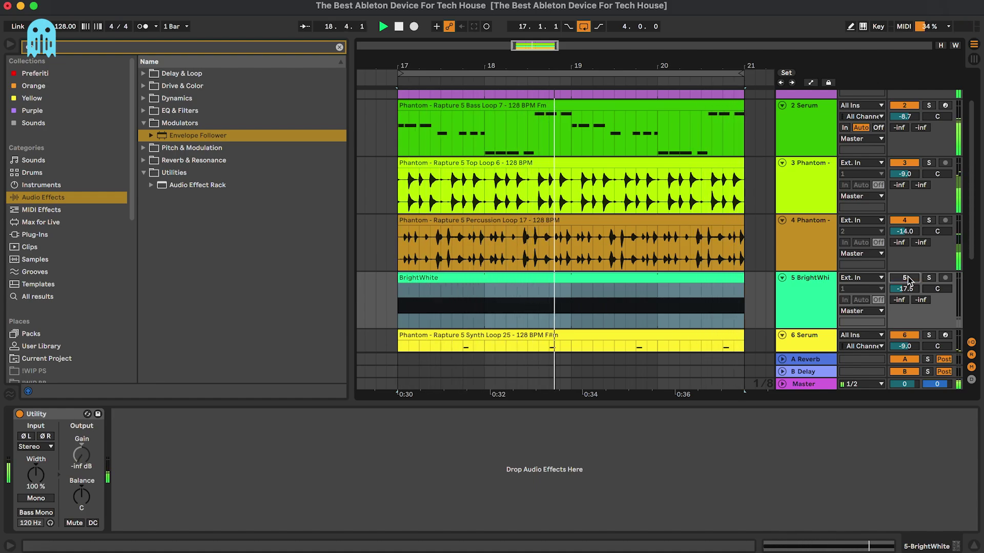
left_click(908, 277)
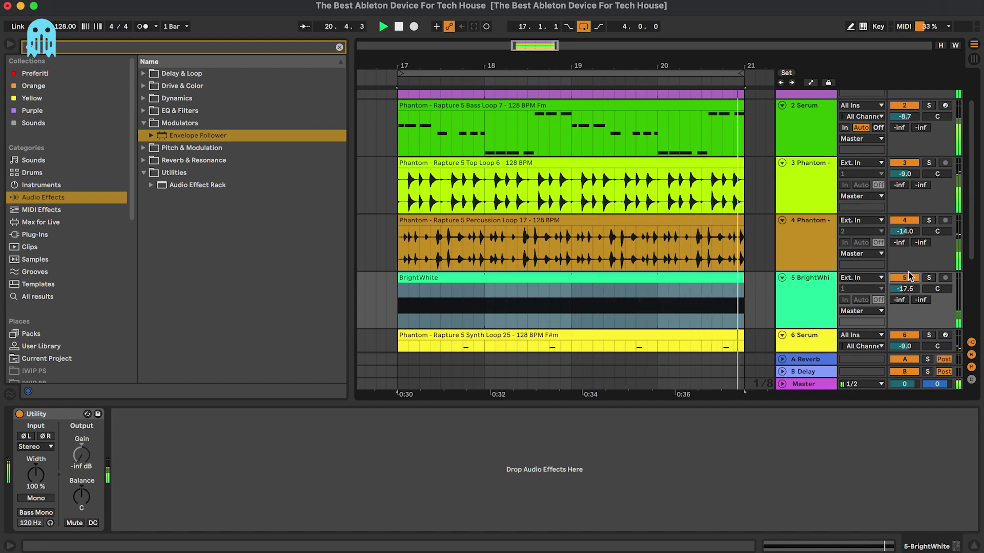
key("space")
Find the LFO modulator in the browser and add it after the Envelope Follower on the Percussion Loop 17 track.
left_click(803, 254)
left_click(815, 311)
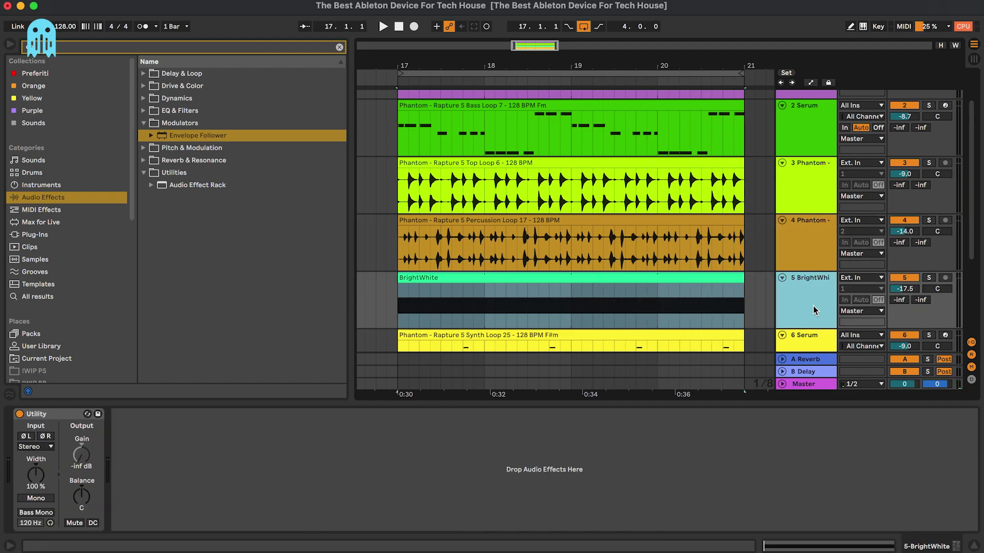
scroll(817, 286, "down", 3)
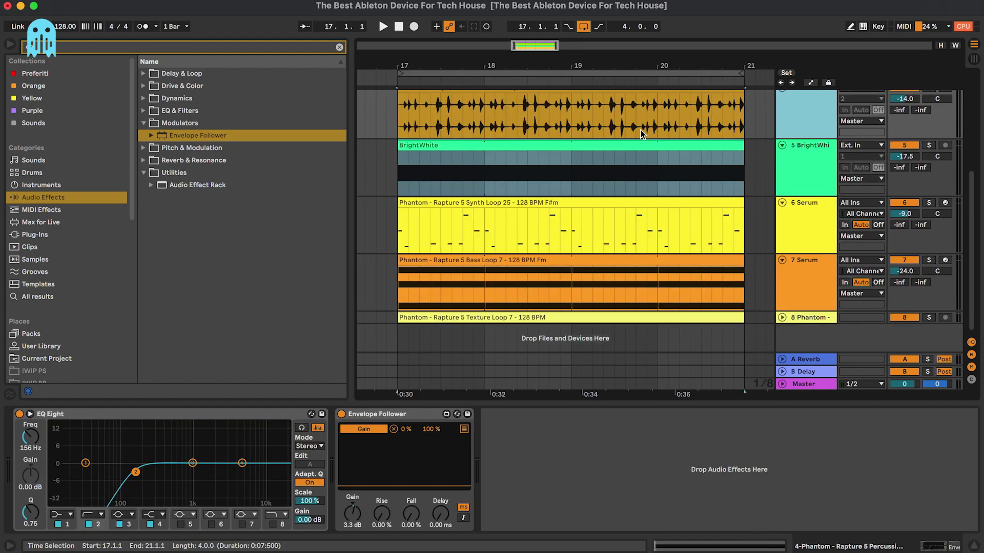
scroll(641, 131, "up", 3)
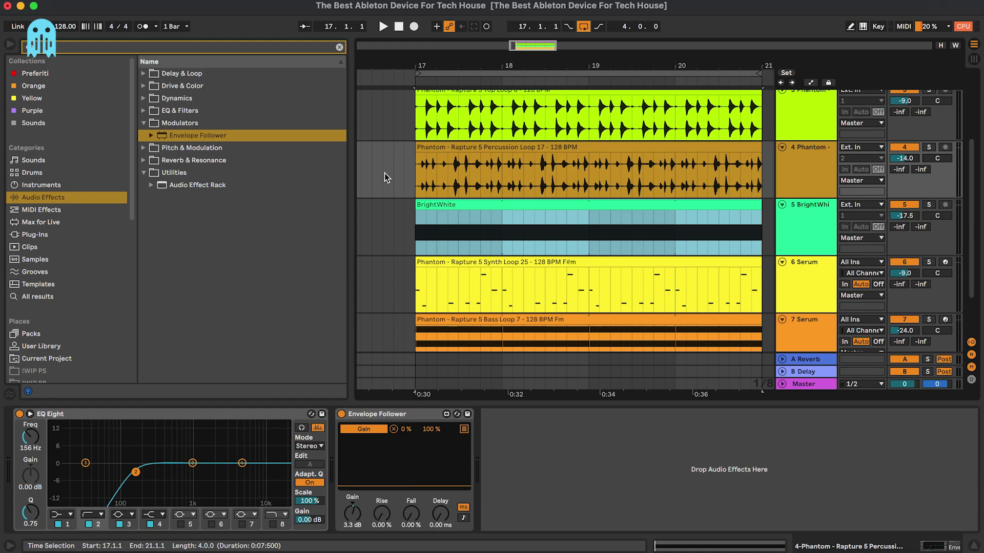
left_click(303, 46)
type("lfo")
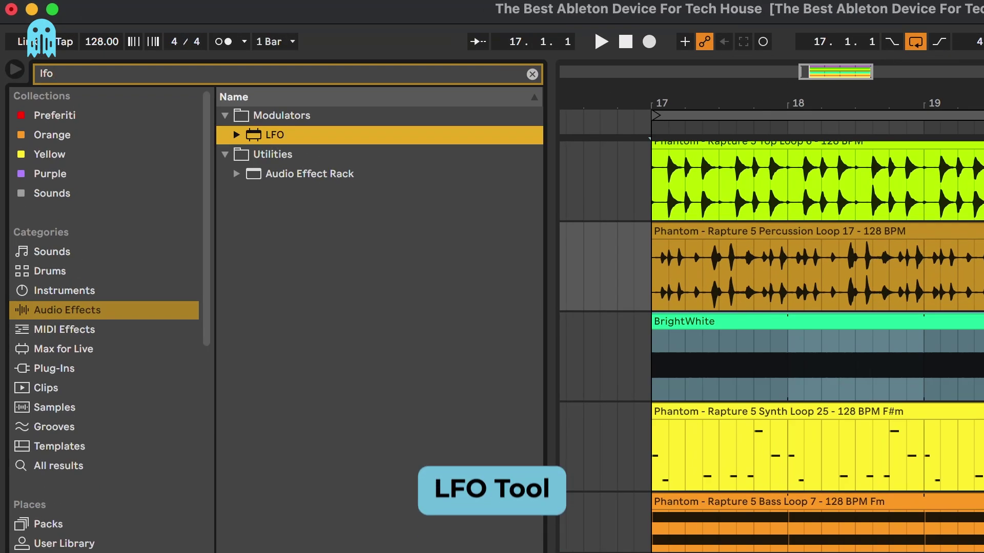
left_click_drag(175, 85, 626, 482)
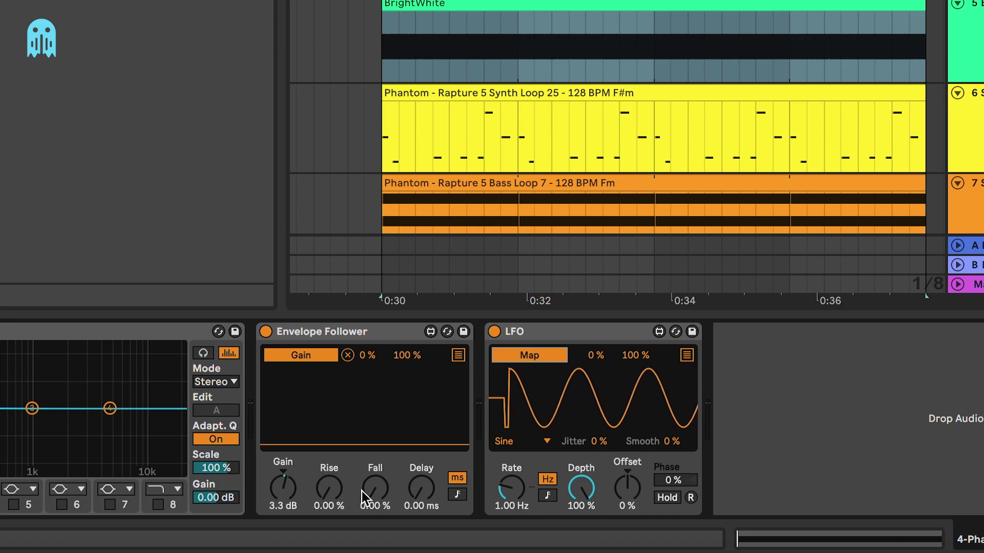
Map the LFO to the Envelope Follower's Rise, and play the Percussion Loop 17 and BrightWhite tracks soloed together.
left_click(331, 489)
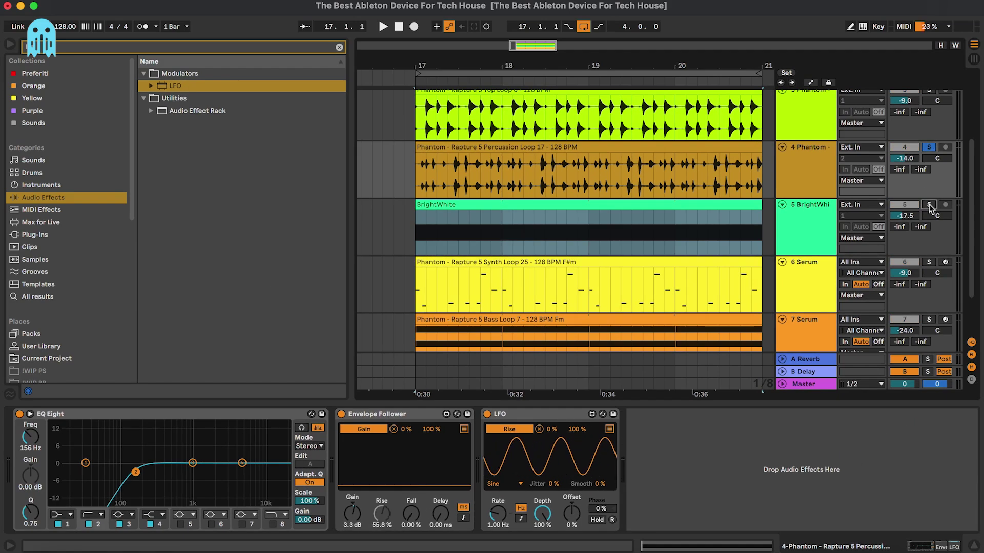
left_click(929, 205)
key("space")
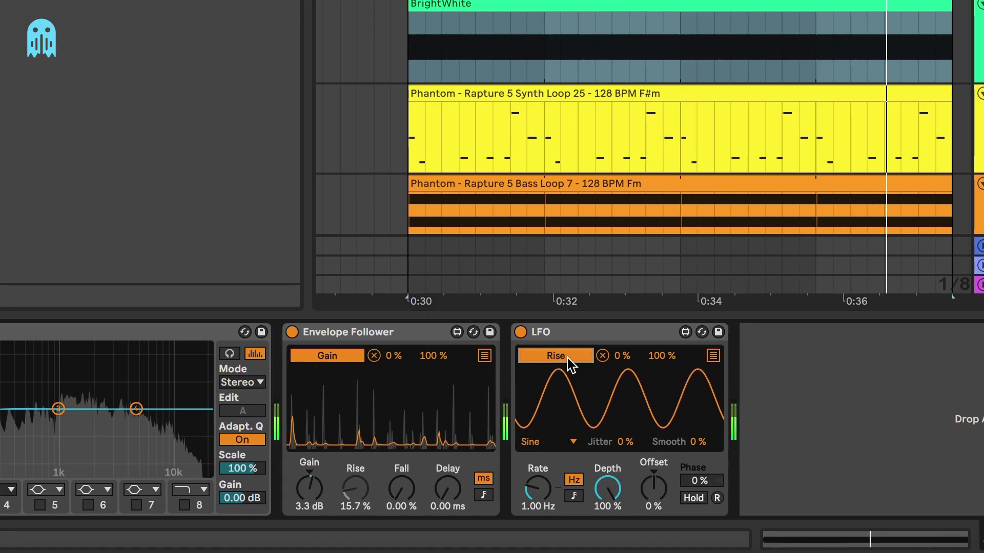
Map the LFO's second modulation slot to the Envelope Follower's Fall, and return to the LFO waveform view.
left_click(713, 356)
left_click(556, 372)
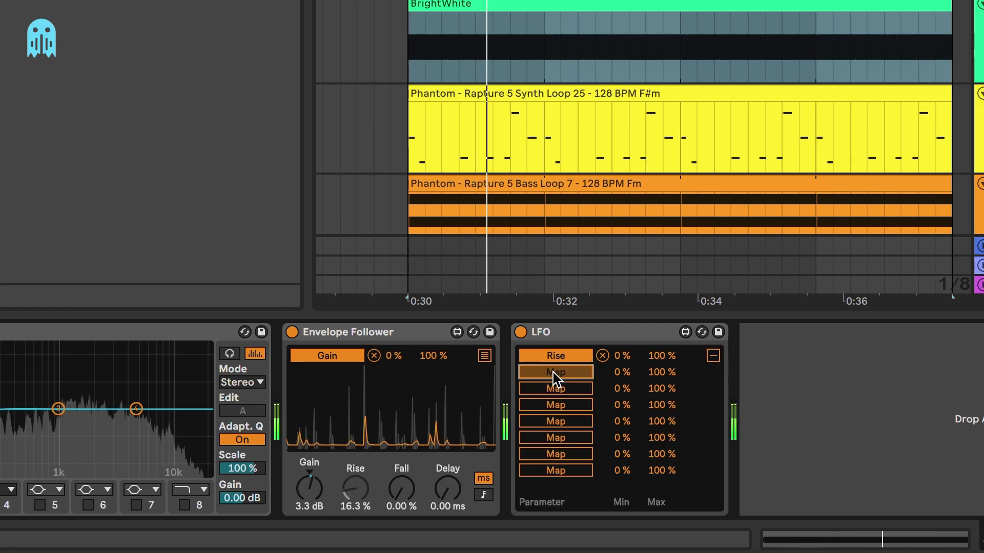
left_click(398, 492)
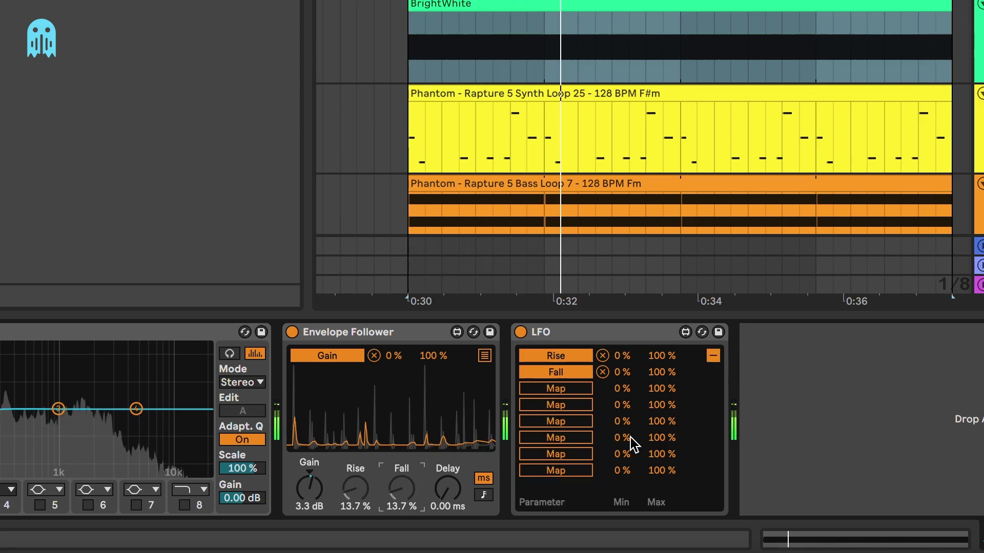
left_click(713, 356)
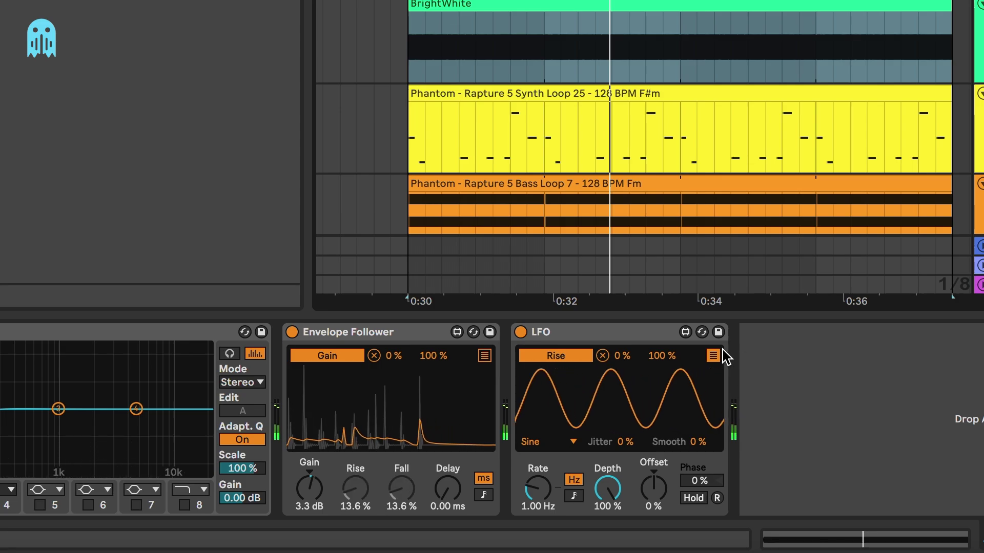
left_click(713, 357)
left_click(712, 356)
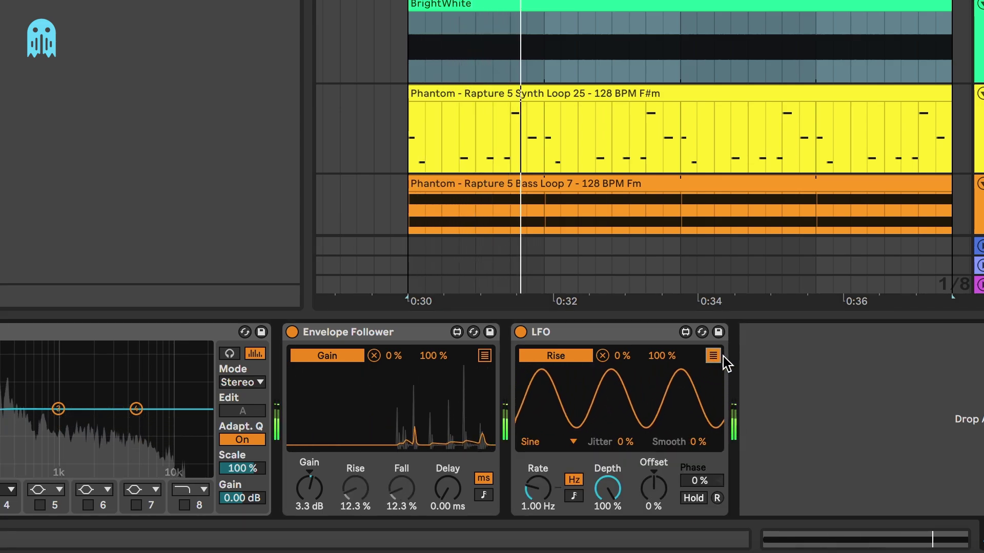
Switch the LFO to tempo-synced note values and set its rate to 1/2.
left_click(574, 496)
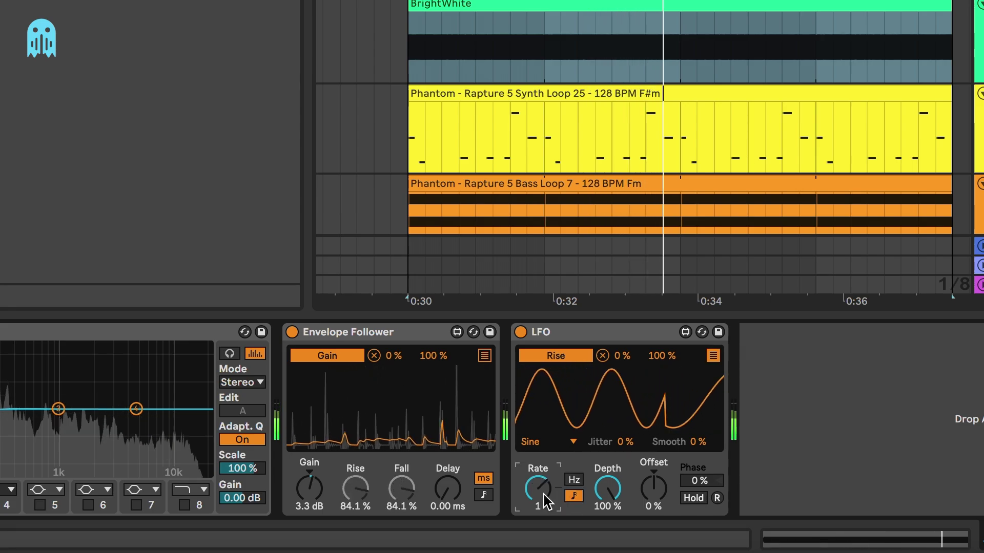
left_click_drag(551, 503, 545, 501)
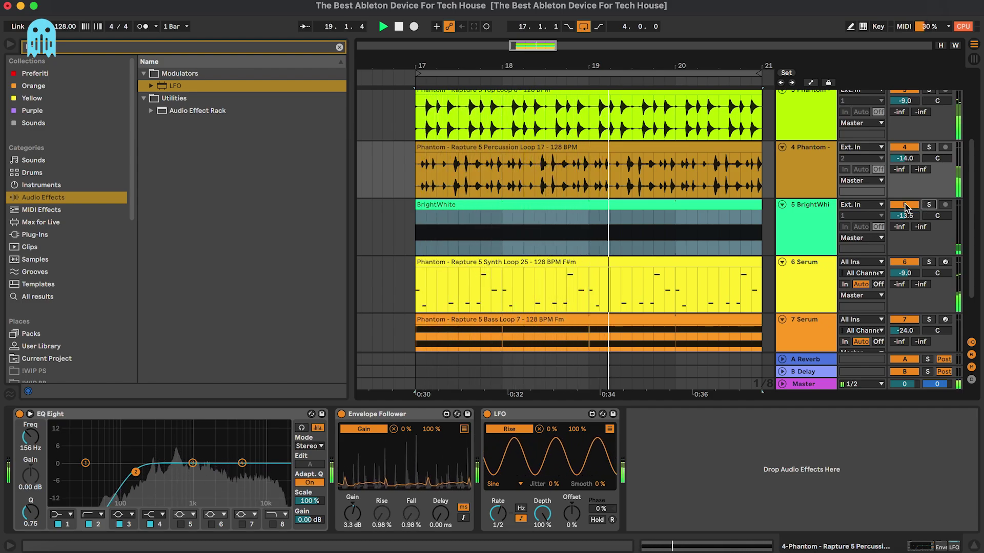
left_click(498, 515)
Check the loop by toggling the BrightWhite track's mute, and set the LFO rate to 1.
left_click(912, 207)
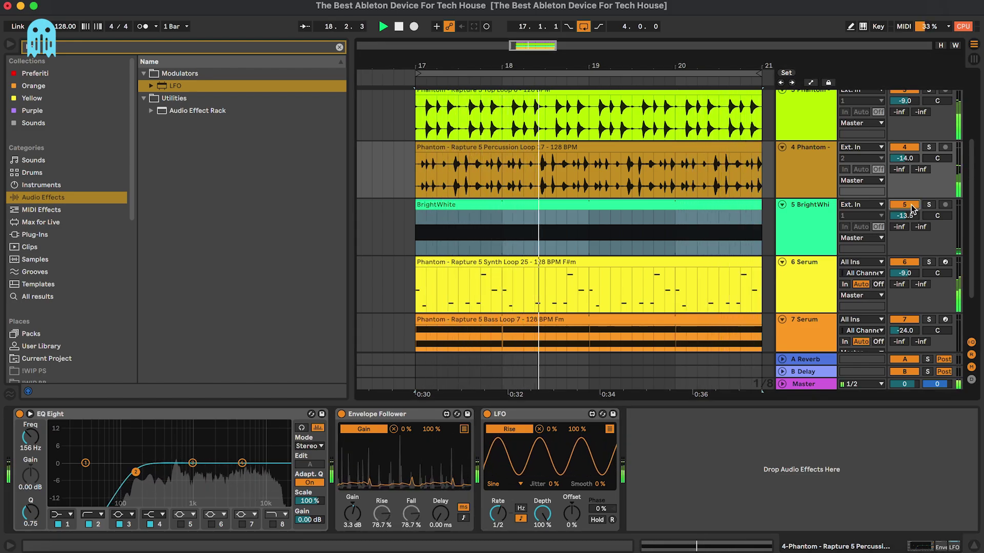
left_click_drag(493, 523, 493, 516)
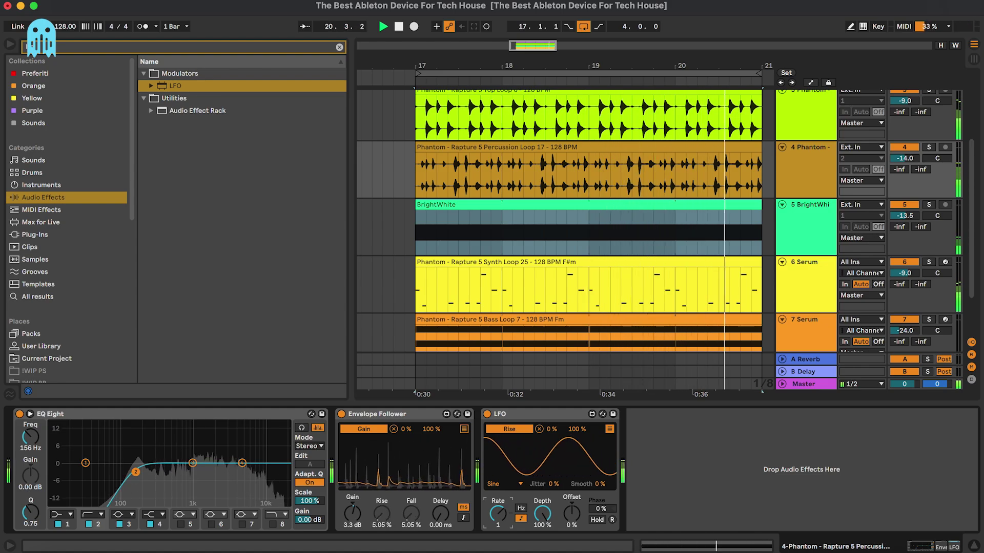
Mute the Percussion Loop 17 track and raise the BrightWhite track volume to -12.5 dB.
left_click(672, 206)
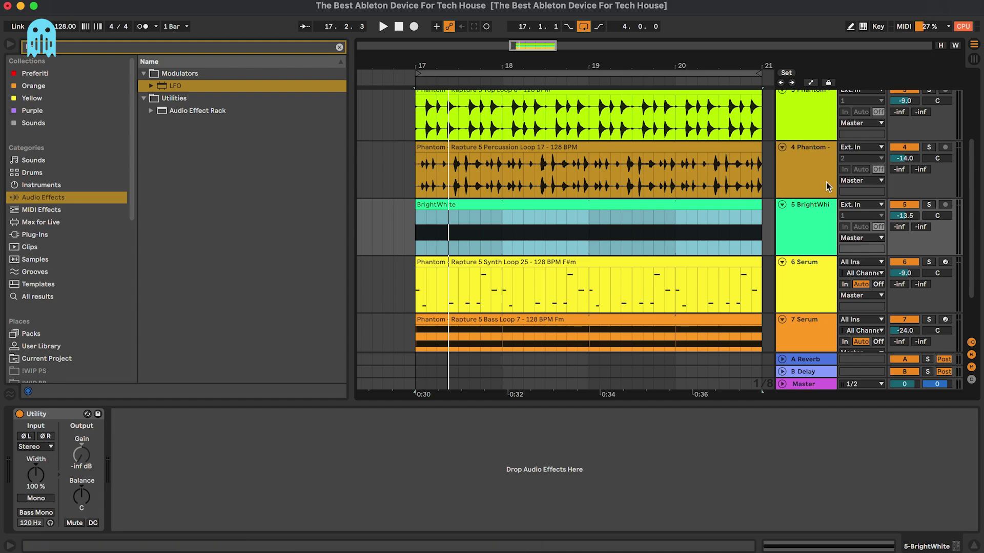
left_click(904, 149)
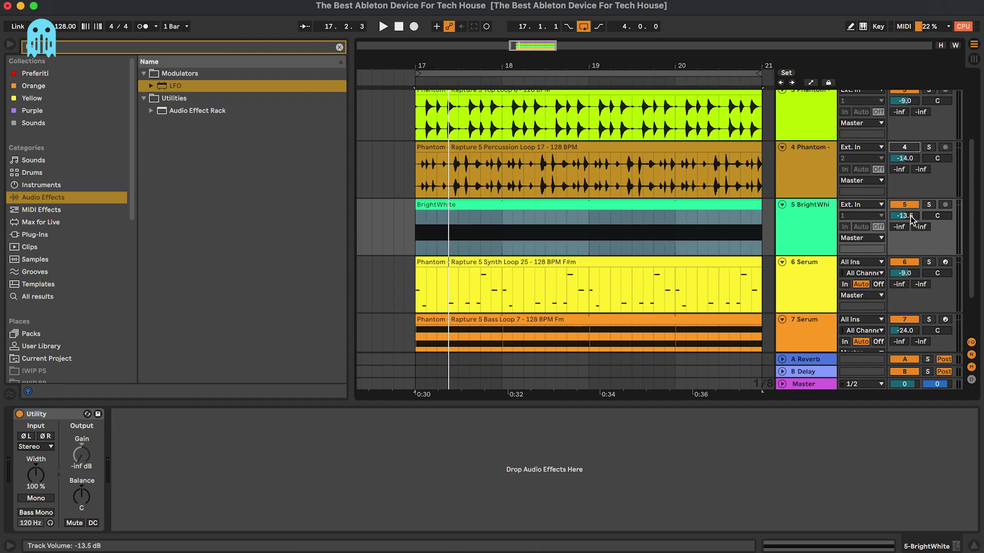
key("Up")
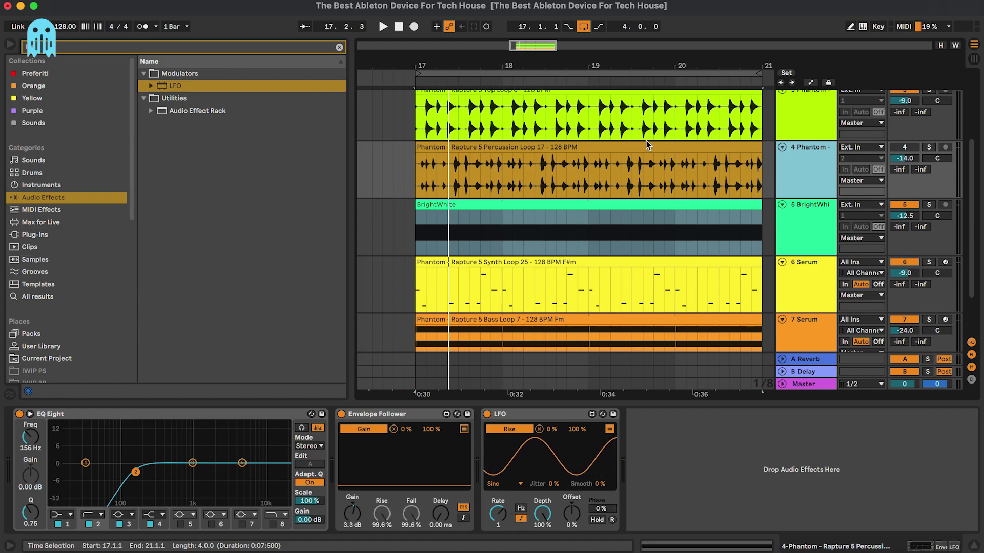
Audition the loop from the BrightWhite clip and lower the BrightWhite track volume to -16.5 dB.
left_click(590, 211)
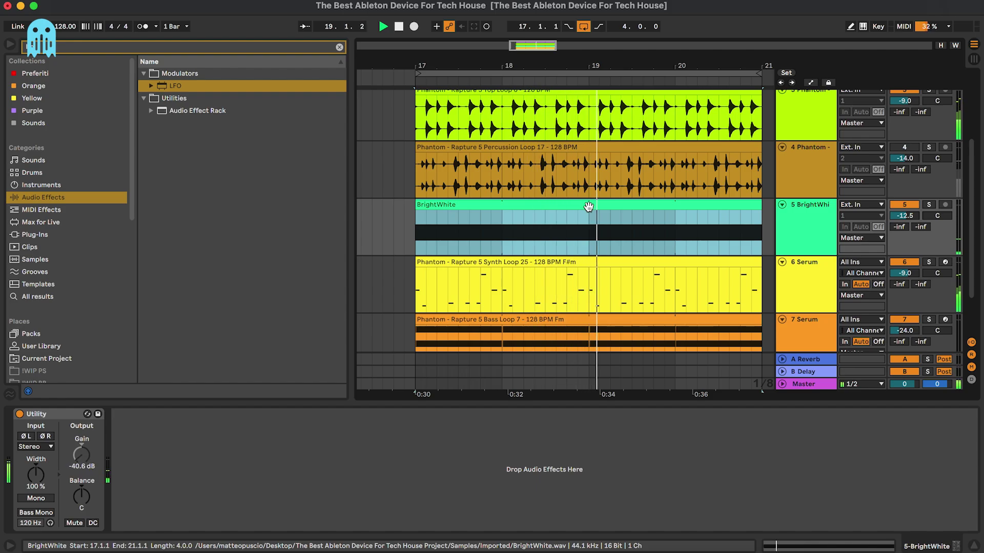
left_click(905, 216)
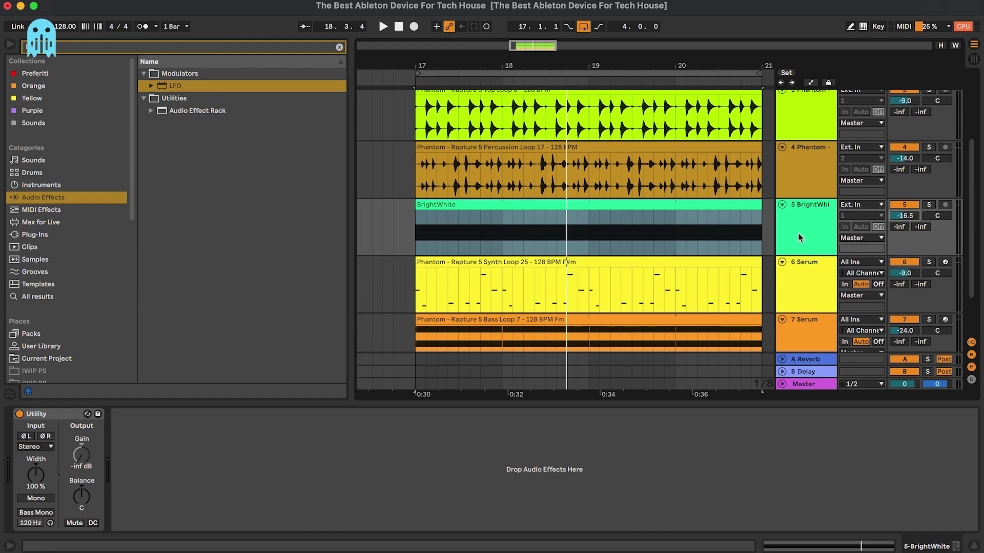
Solo and audition the synth loop on the 6 Serum track, and add a Utility between its EQ Eight and LFOTool.
left_click(824, 183)
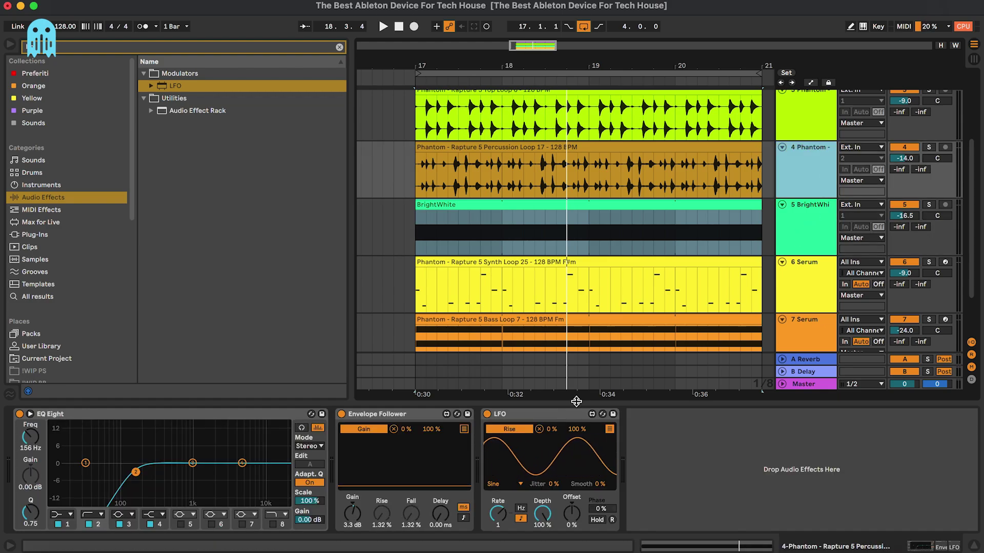
left_click(802, 289)
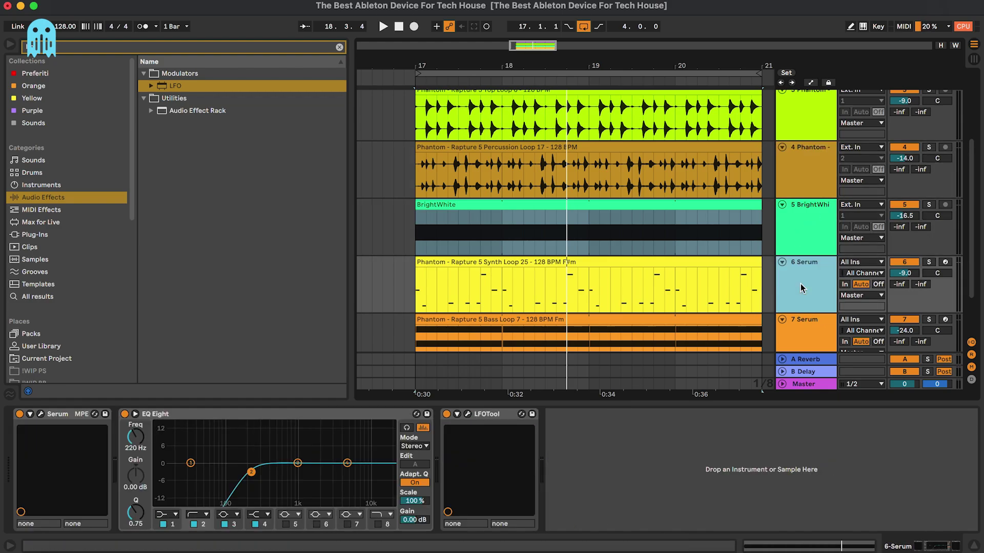
left_click(665, 263)
scroll(666, 263, "down", 3)
key("space")
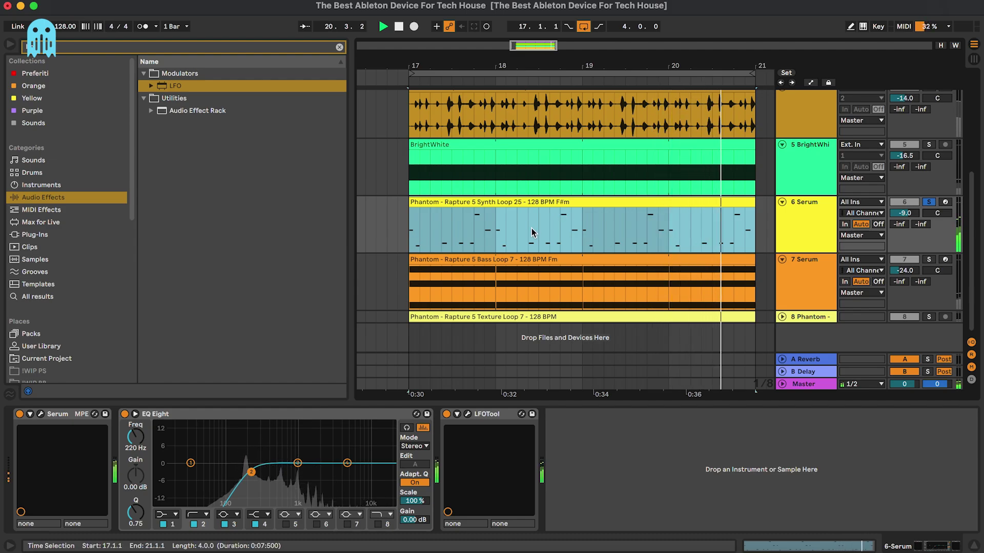
key("space")
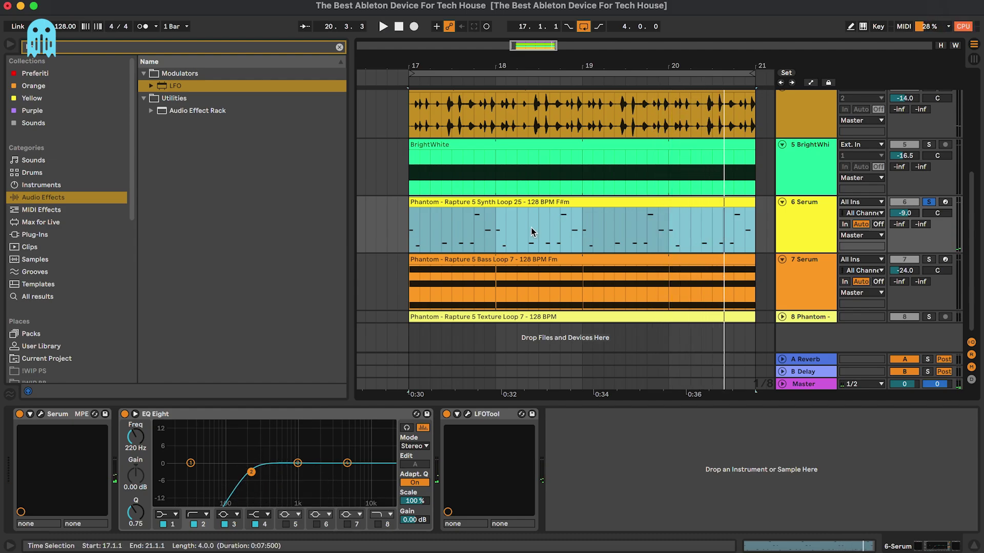
left_click(339, 47)
double_click(184, 264)
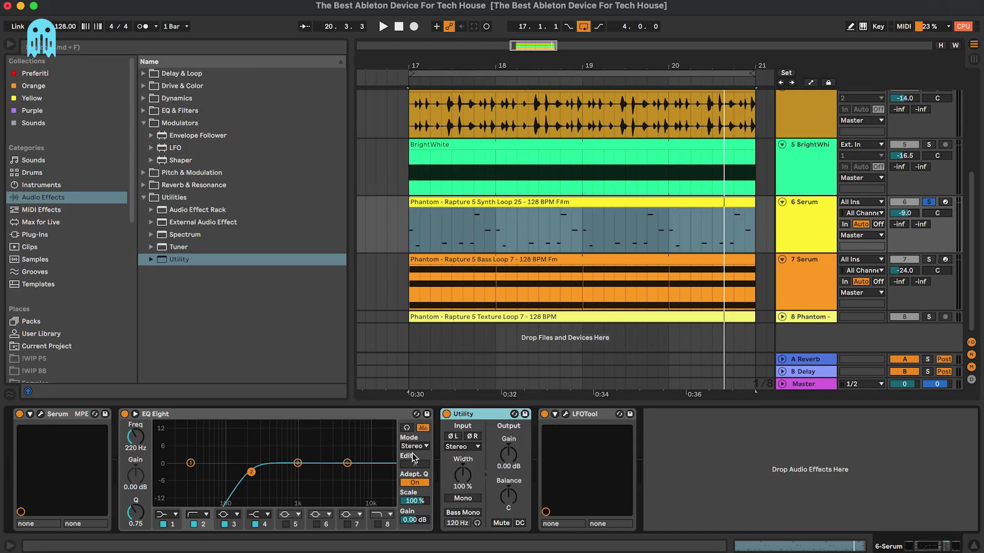
Examine the existing Envelope Follower's mapping list on the percussion track while auditioning the soloed synth.
scroll(592, 162, "up", 2)
left_click(824, 161)
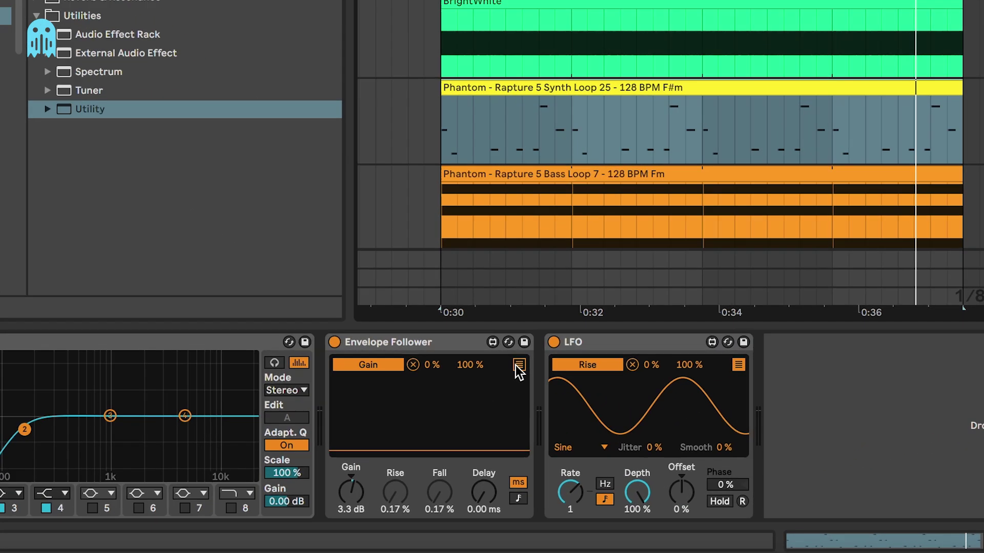
left_click(464, 429)
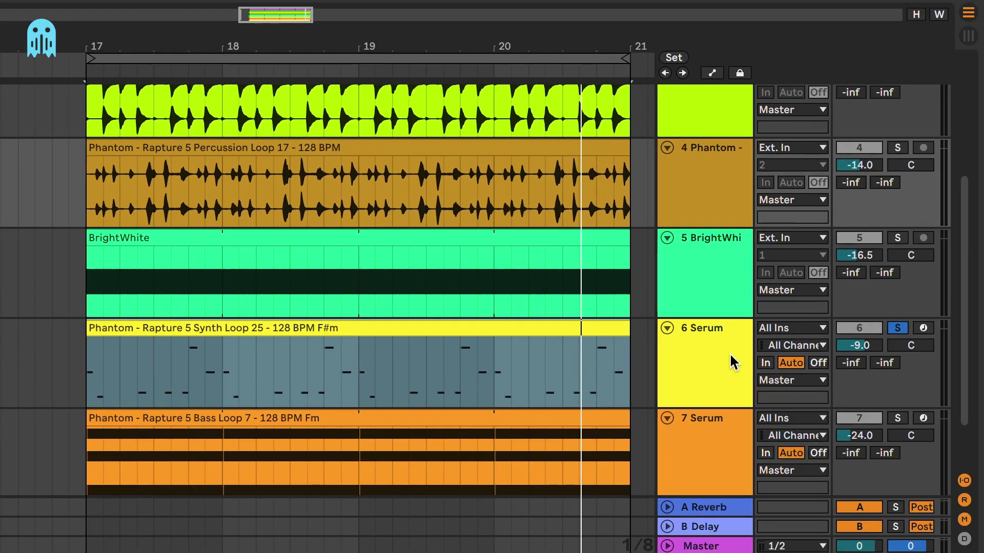
left_click(731, 356)
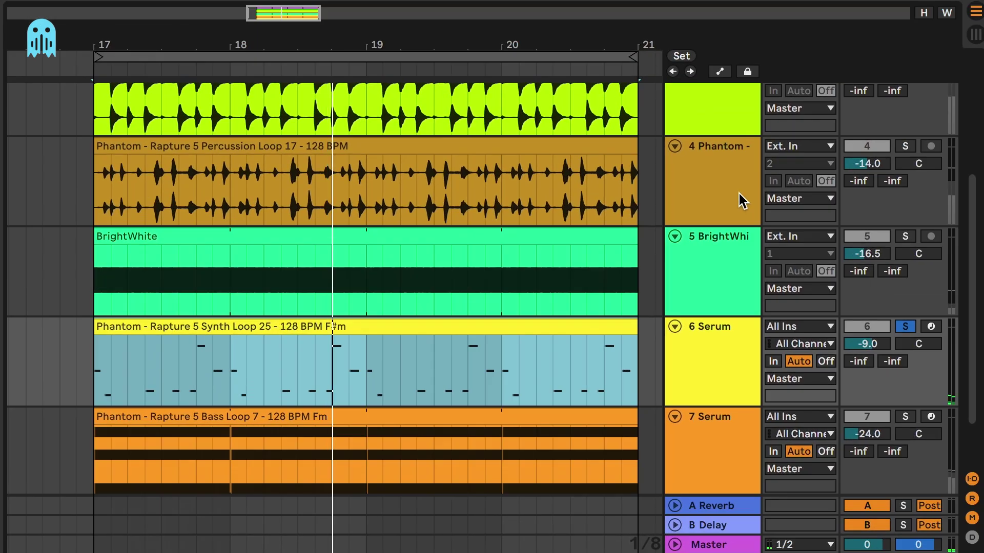
left_click(743, 200)
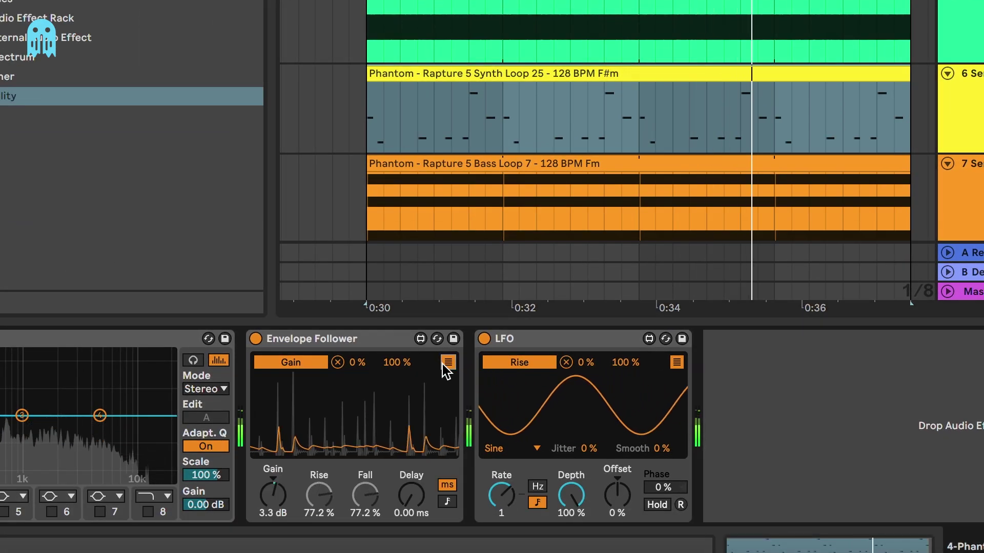
left_click(445, 363)
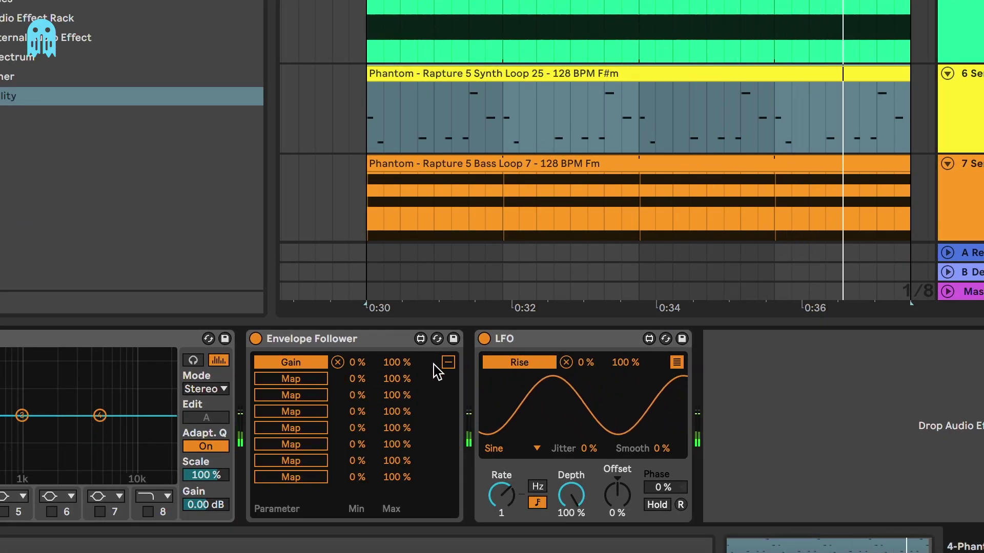
left_click(447, 363)
left_click(976, 73)
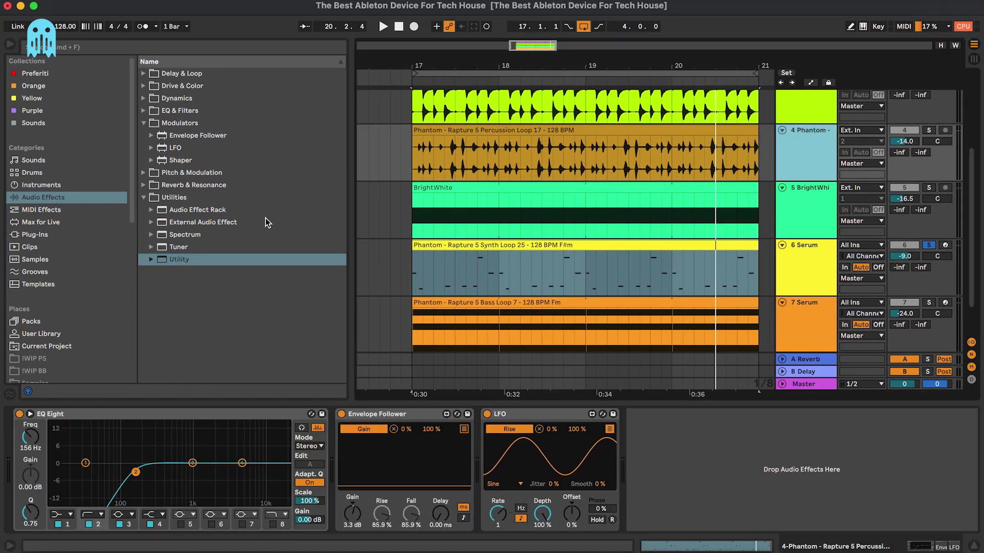
Add a second Envelope Follower after the LFO on the percussion track and map it to the 6 Serum track's Utility Gain.
left_click(193, 136)
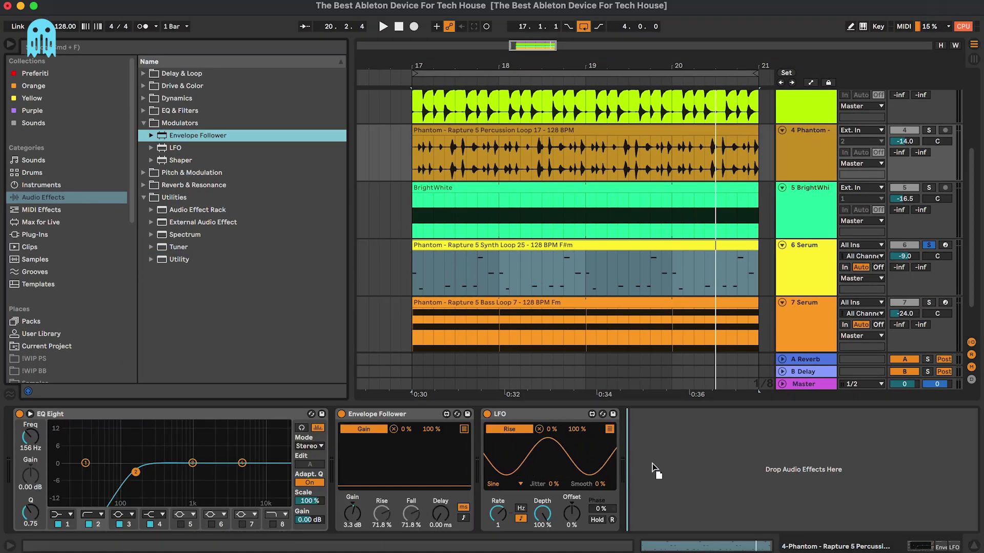
left_click_drag(654, 468, 657, 461)
left_click(789, 285)
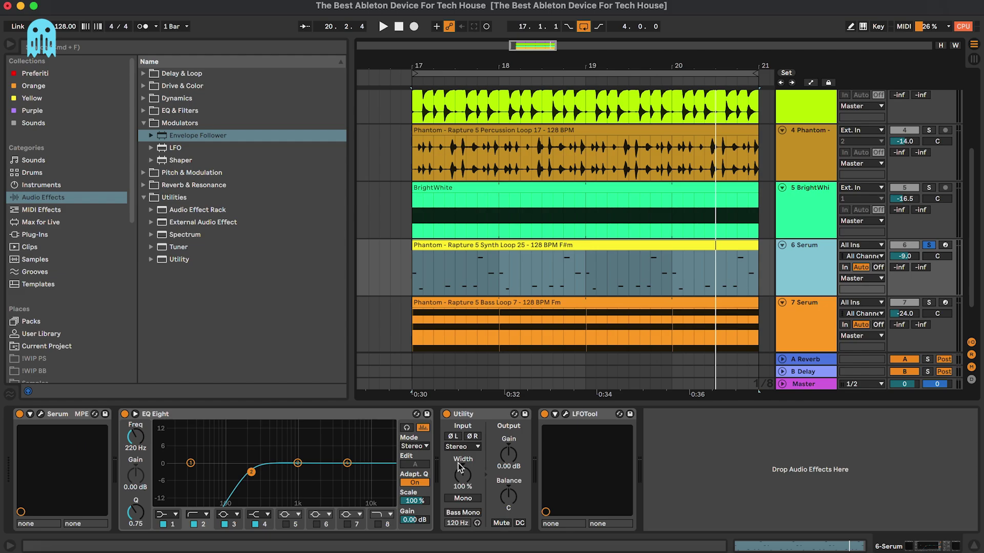
Play the loop with the synth solo off and on, setting the second Envelope Follower's Gain to 6.0 dB and Fall to 12.6 %.
key("space")
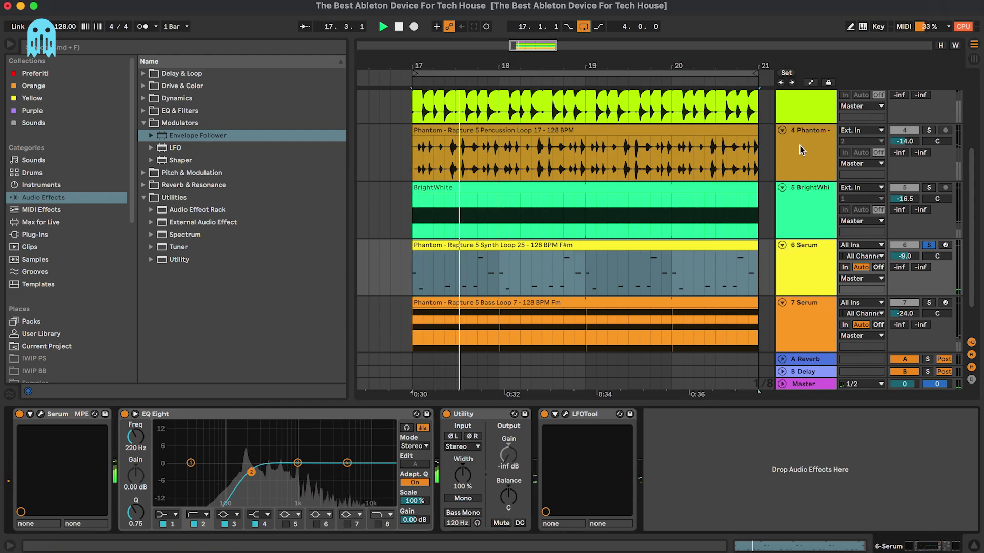
left_click(802, 150)
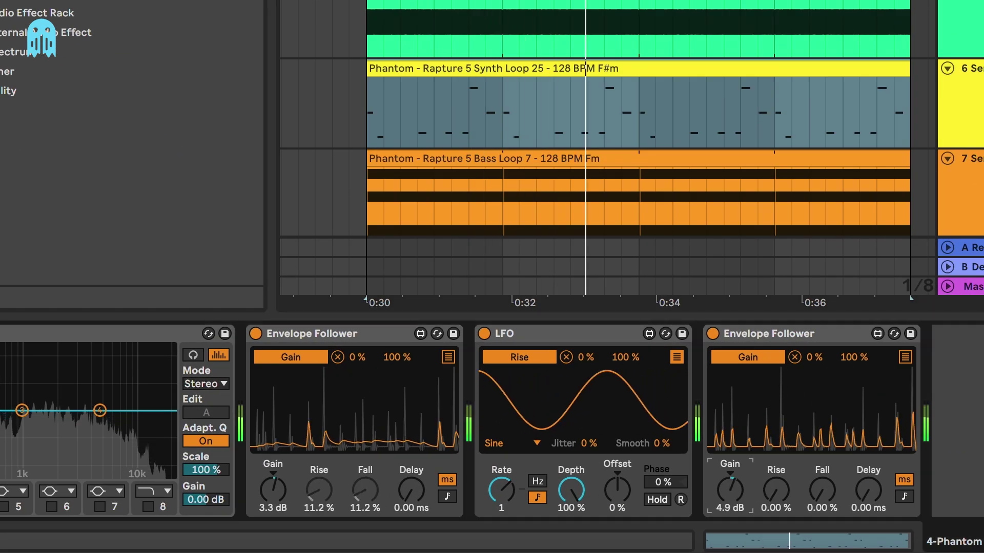
left_click_drag(736, 518, 736, 504)
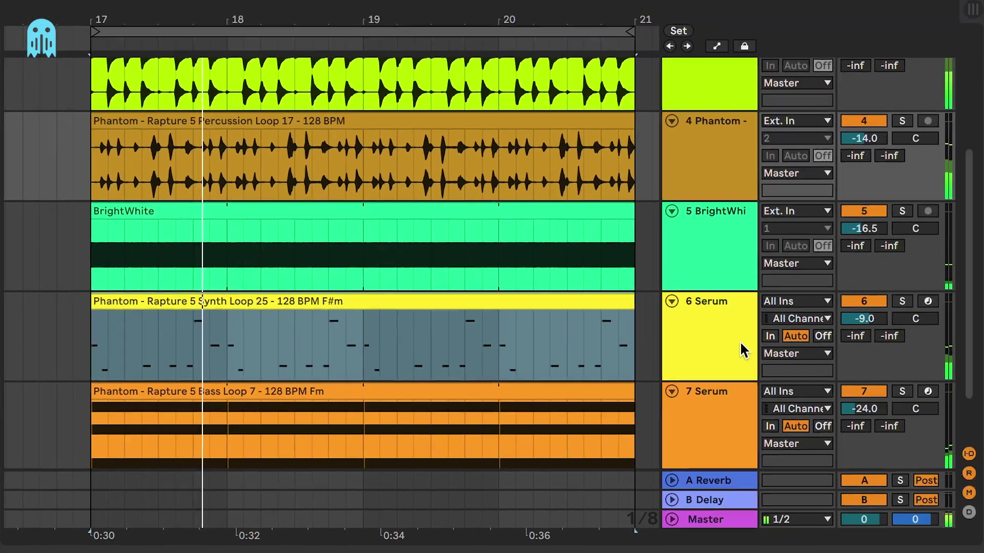
left_click(739, 341)
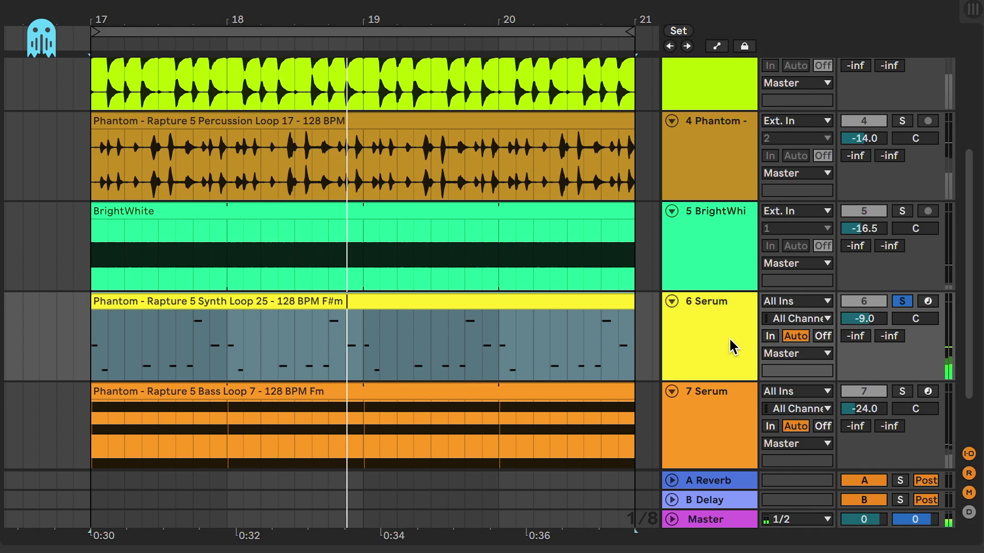
left_click(719, 135)
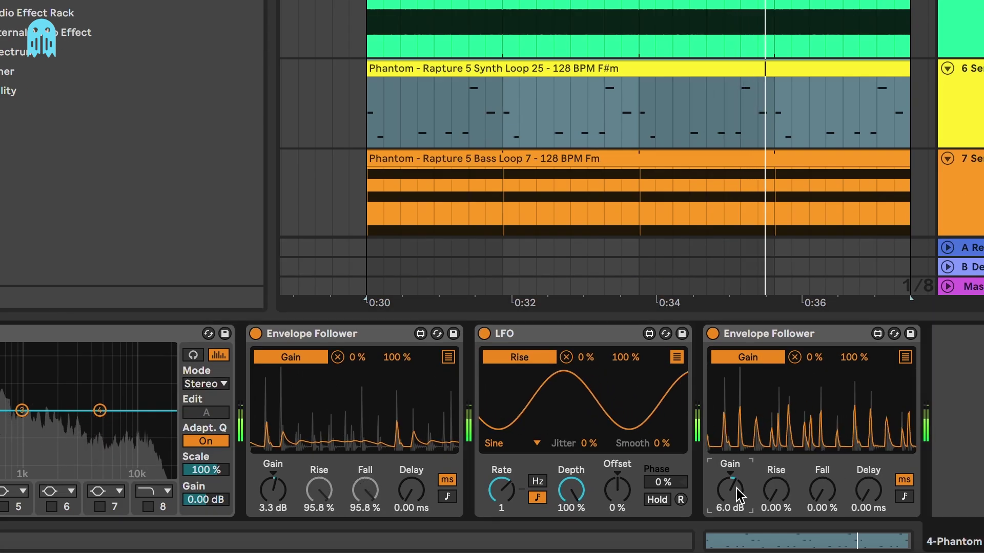
mouse_move(824, 491)
left_mouse_down()
mouse_move(824, 474)
mouse_move(823, 488)
left_mouse_up()
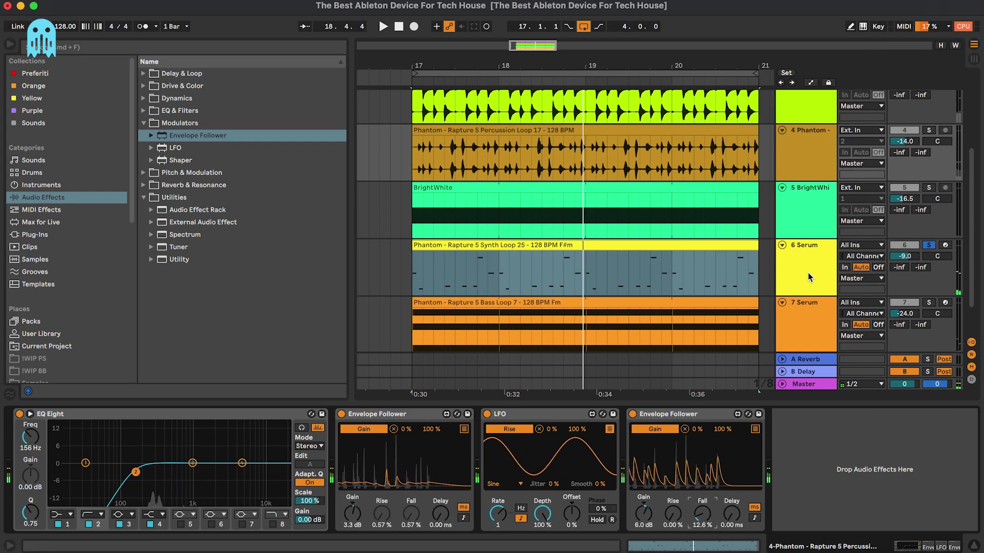
Add a Saturator from the Drive & Color effects between the Utility and LFOTool on the 6 Serum track.
left_click(809, 277)
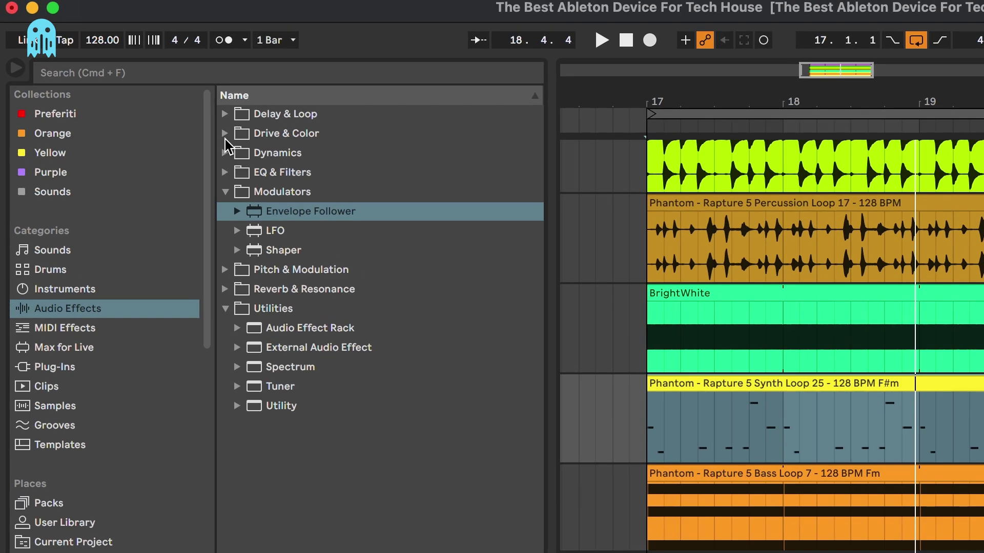
left_click(144, 98)
left_click(226, 134)
left_click(287, 308)
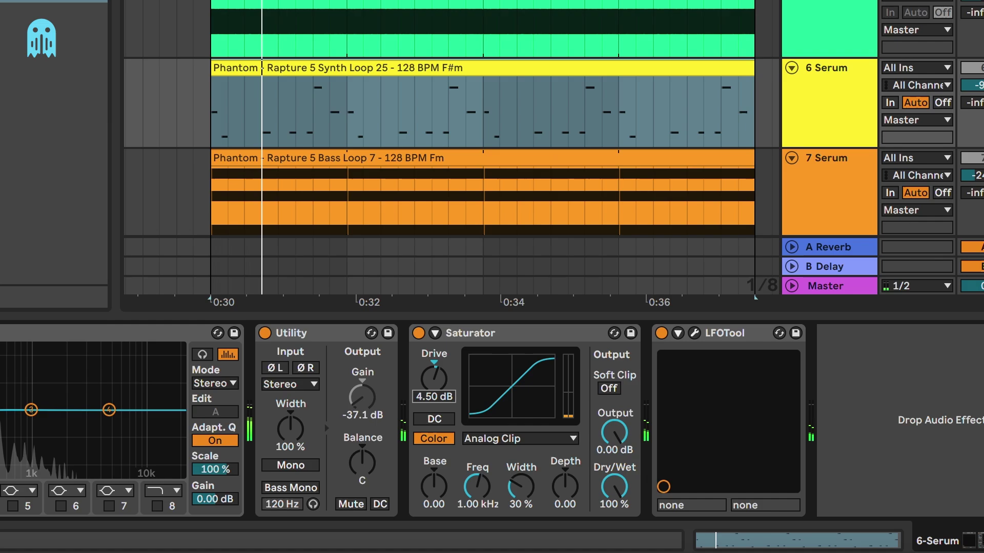
Set the Saturator to Medium Curve with Drive at 4.00 dB and Dry/Wet at 98.4 %.
left_click_drag(441, 397, 444, 407)
left_click(517, 439)
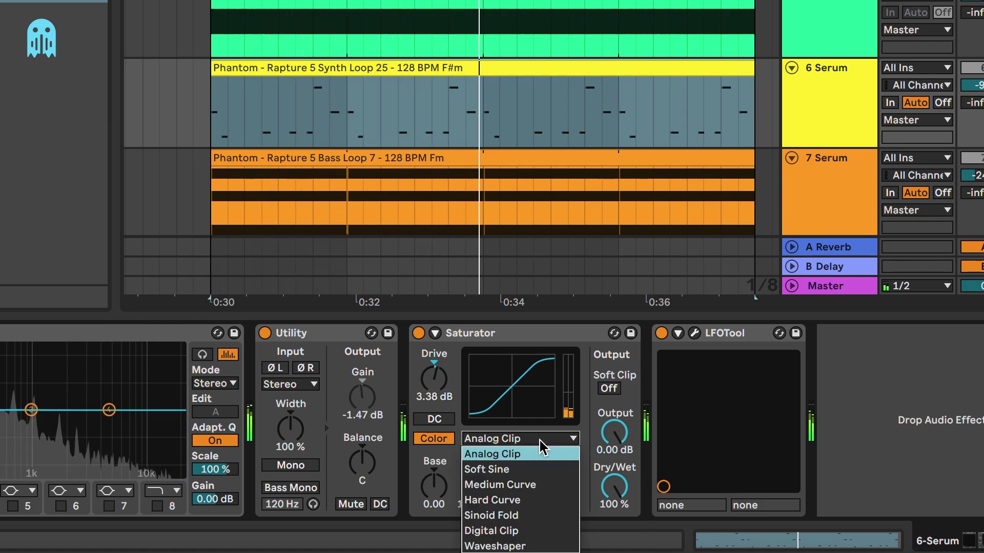
left_click(542, 490)
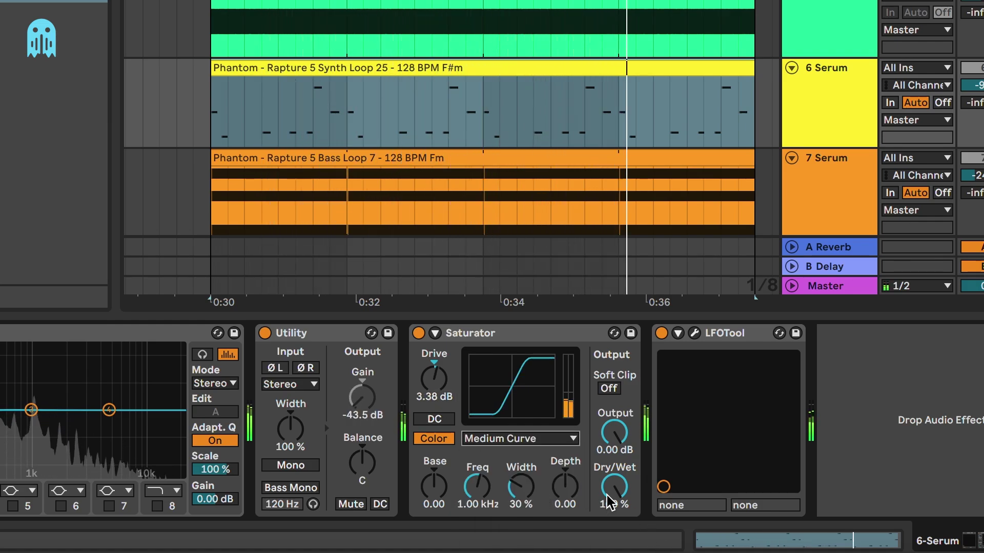
left_click_drag(613, 487, 614, 490)
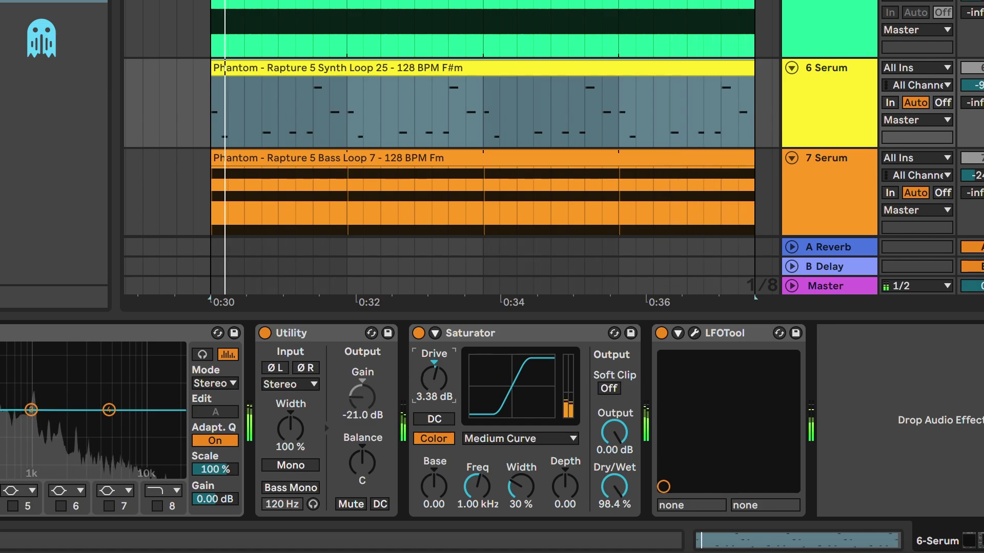
left_click_drag(428, 386, 428, 381)
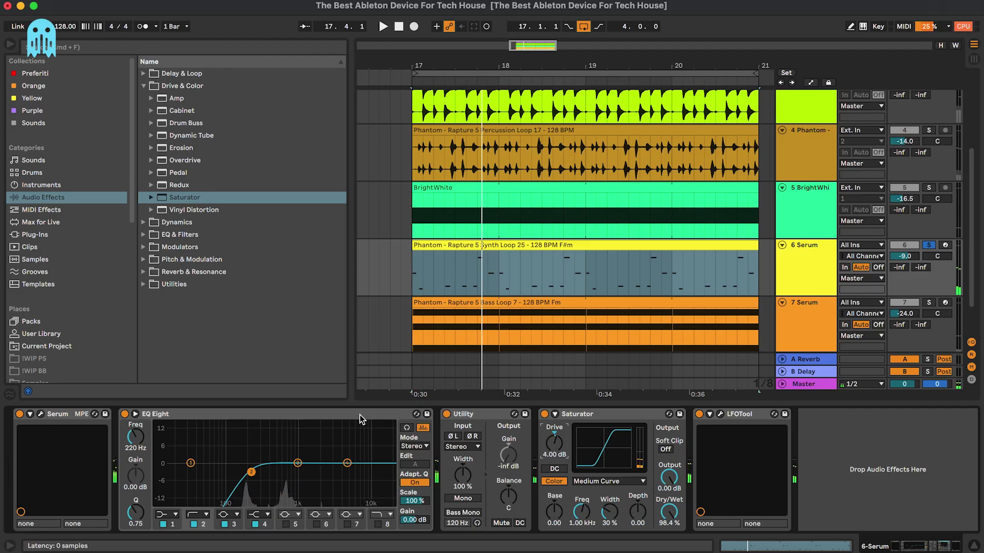
Duplicate the EQ Eight after the Saturator, set the copy's low-cut frequency to 230 Hz, and audition the synth.
left_click_drag(128, 334, 715, 396)
left_click_drag(733, 453, 724, 453)
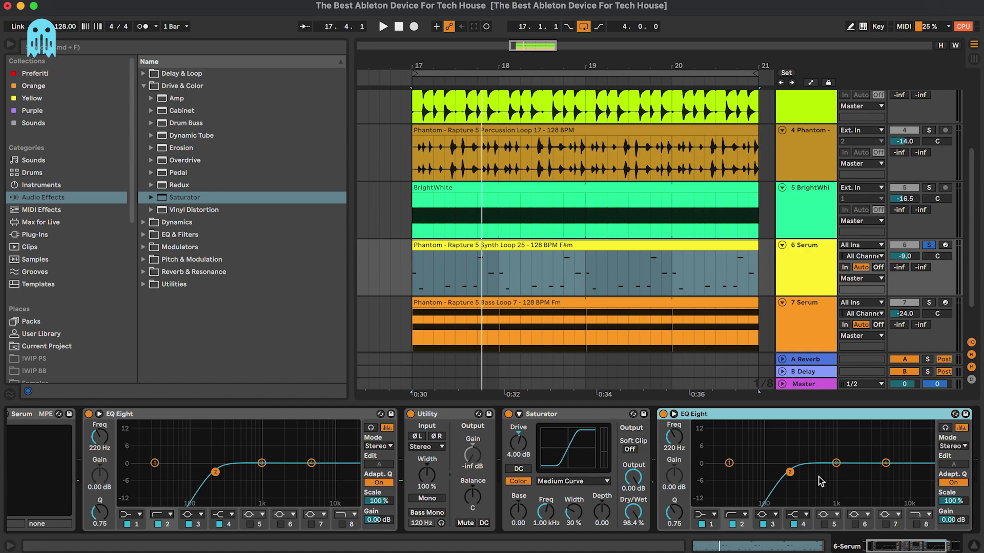
left_click(619, 472)
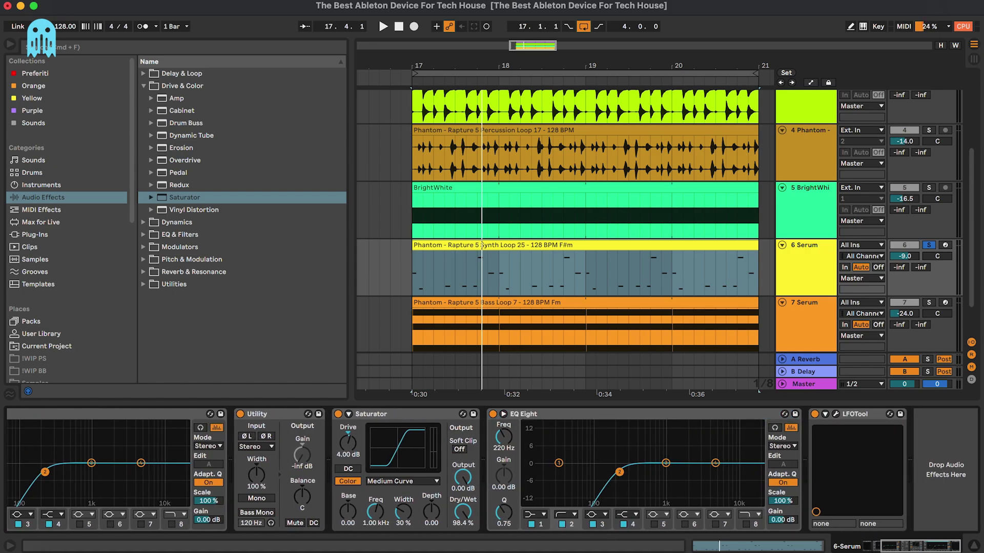
key("space")
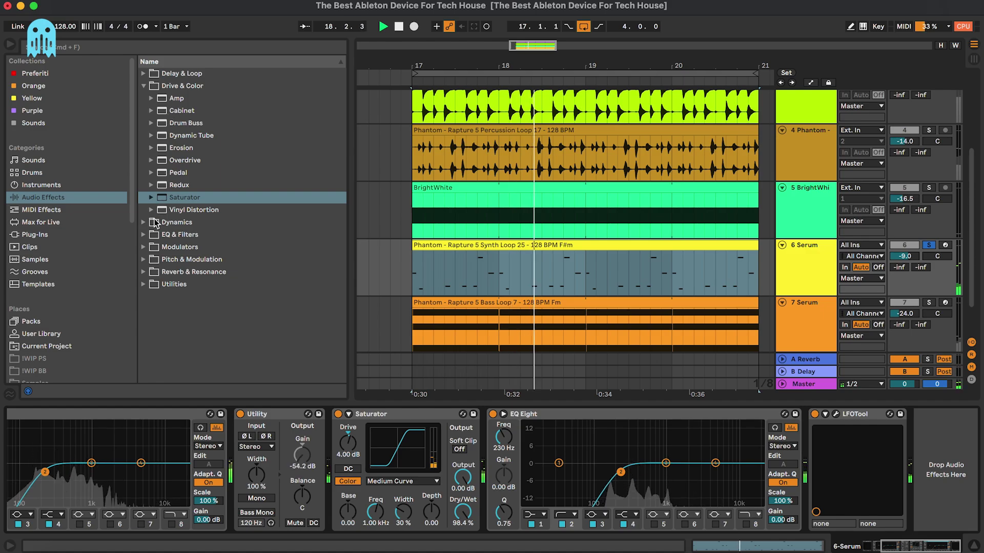
key("space")
Add a Phaser-Flanger between the second EQ Eight and LFOTool, and audition the synth.
left_click(152, 260)
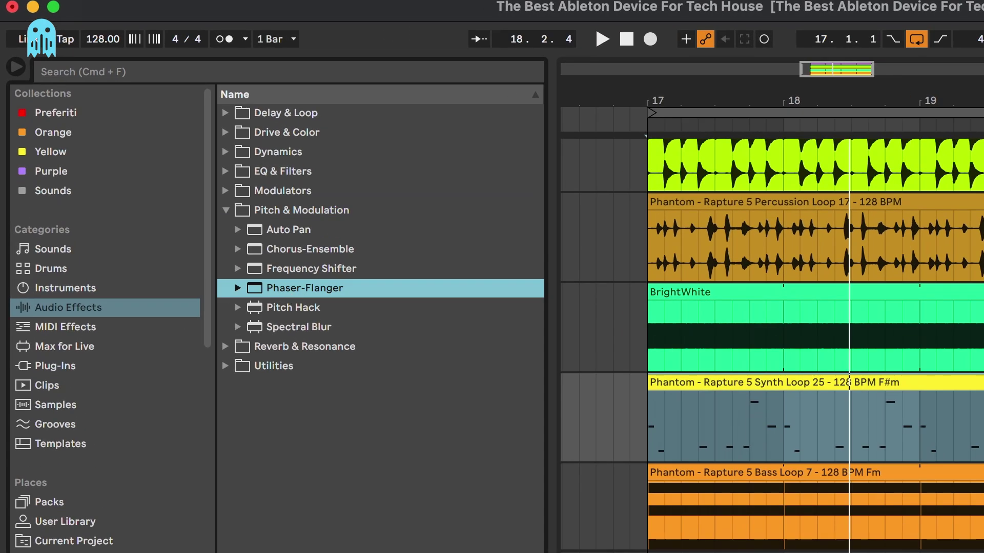
left_click_drag(182, 186, 858, 473)
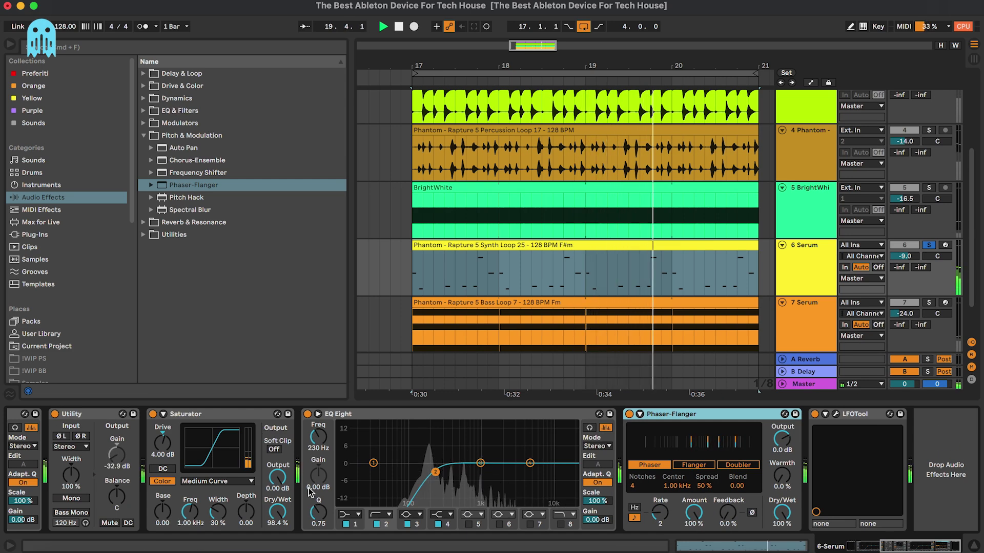
scroll(121, 436, "left", 10)
key("space")
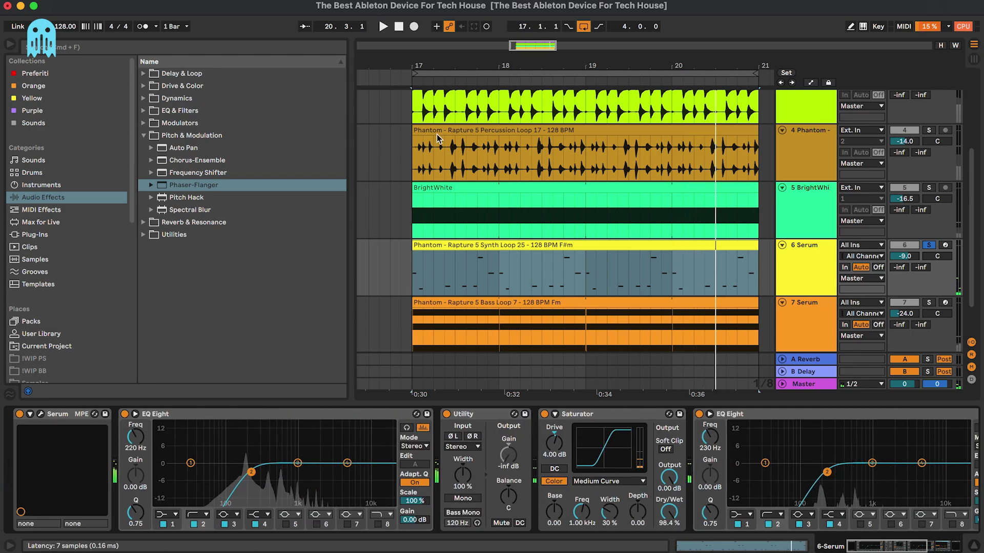
Turn off the Delay in the Serum synth's effects and close its plug-in window.
key("super+alt+p")
left_click(333, 107)
left_click(182, 237)
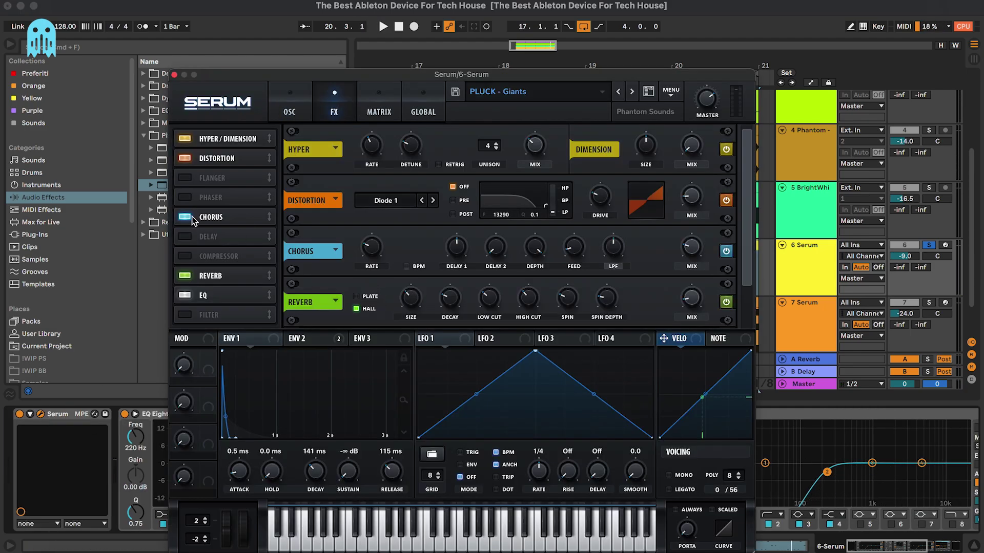
left_click(175, 76)
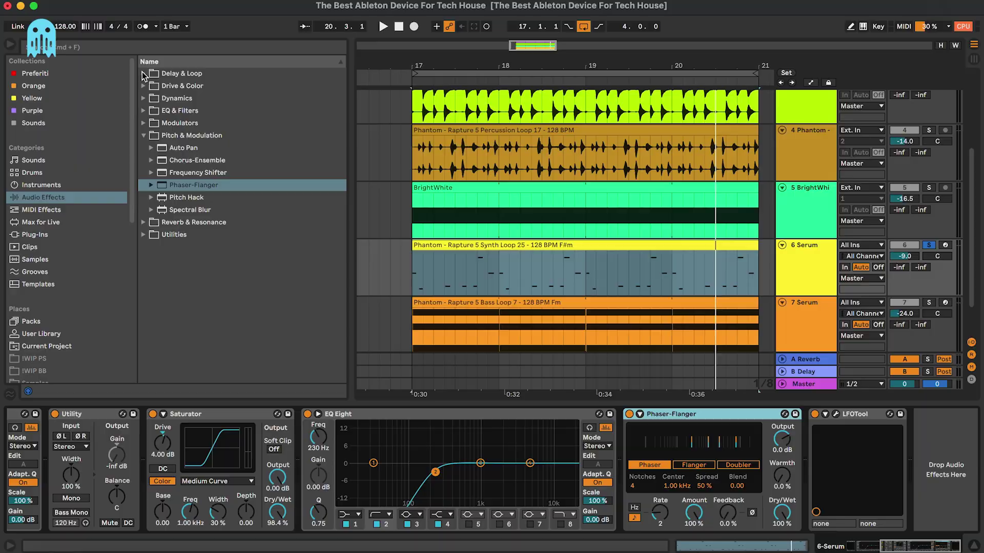
Add an Echo from the Delay & Loop effects between the Phaser-Flanger and LFOTool.
left_click(143, 76)
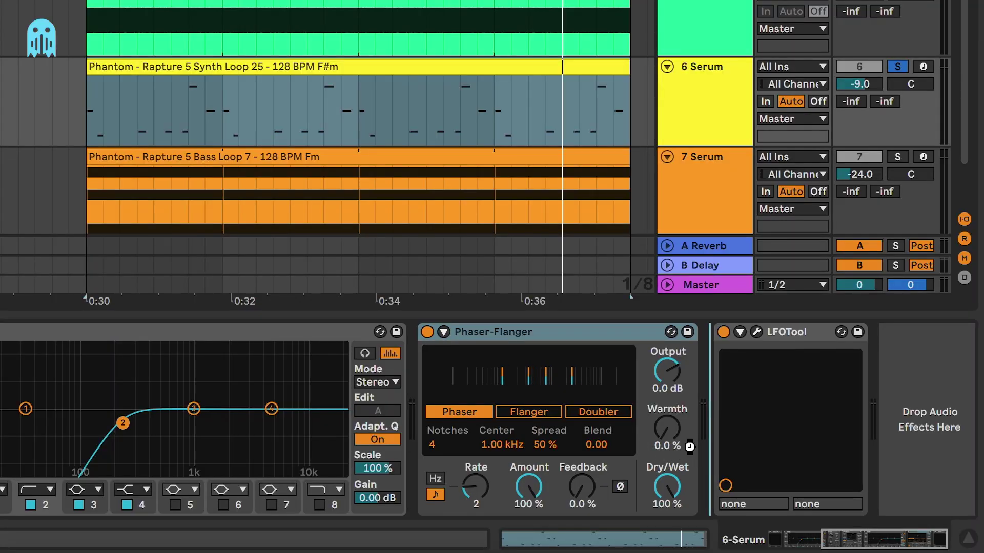
left_click_drag(689, 446, 701, 448)
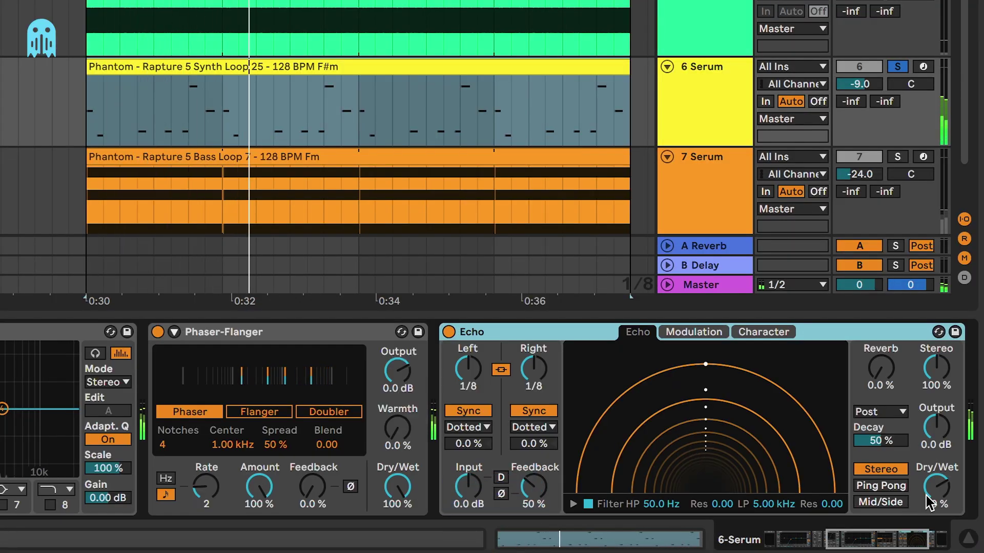
Set the Echo to 16% dry/wet, 20% feedback and a 1/16 delay time on both channels.
left_click_drag(932, 493, 932, 515)
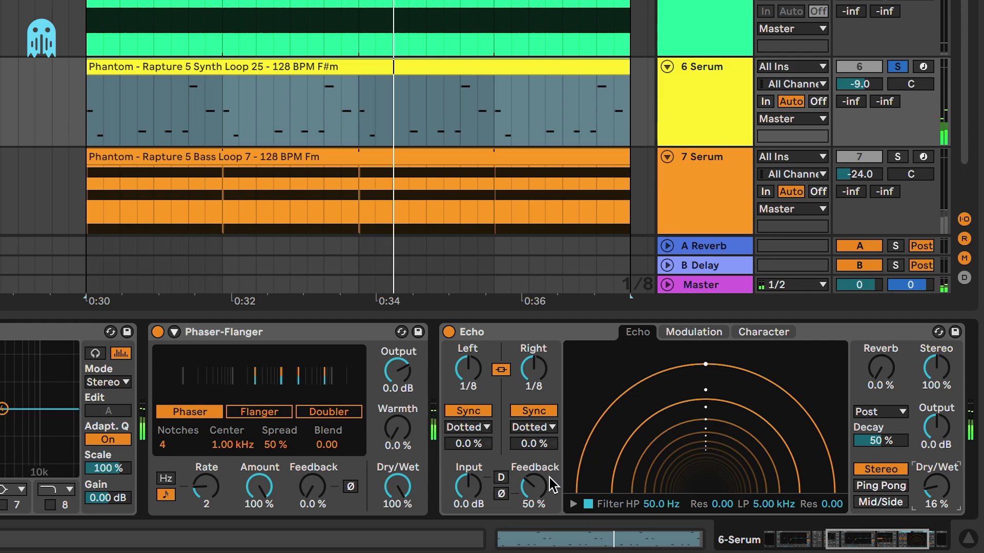
left_click_drag(535, 486, 536, 500)
left_click(538, 378)
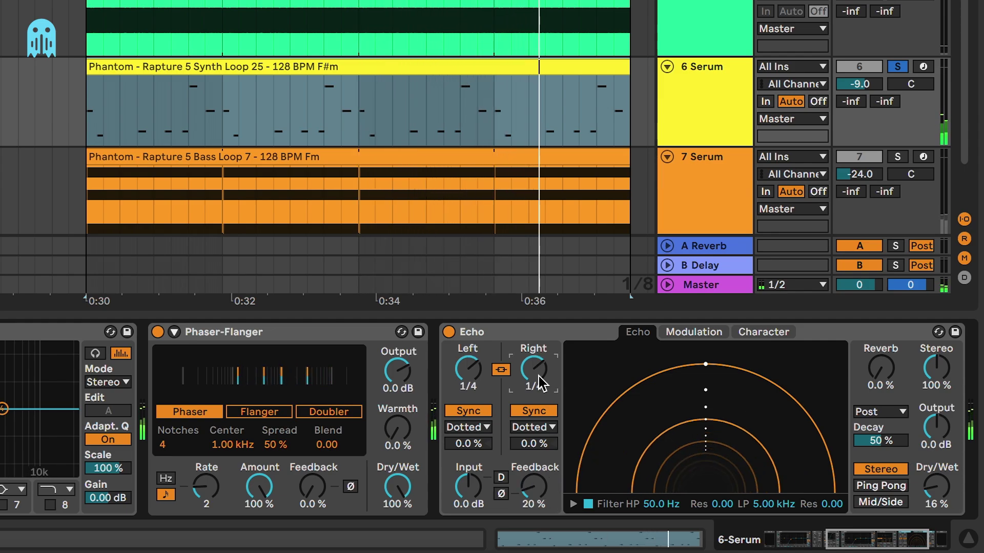
left_click_drag(538, 382, 538, 392)
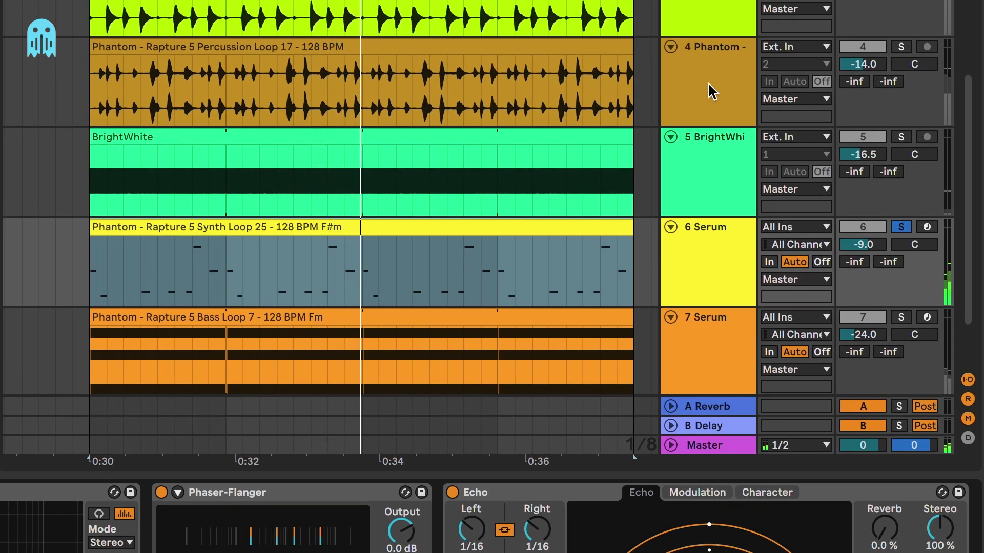
Set the Fall of the percussion track's second Envelope Follower to 23.6%.
left_click(709, 92)
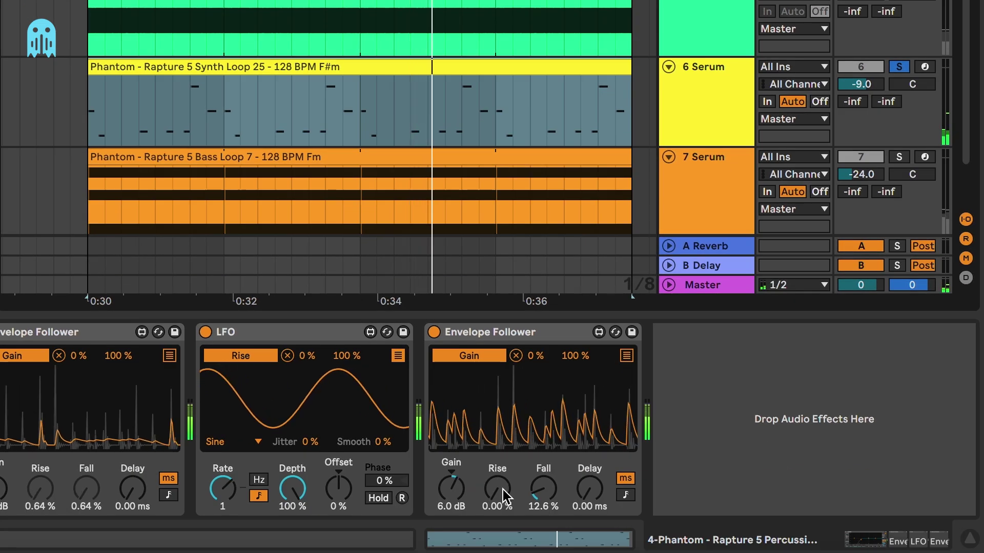
left_click(501, 494)
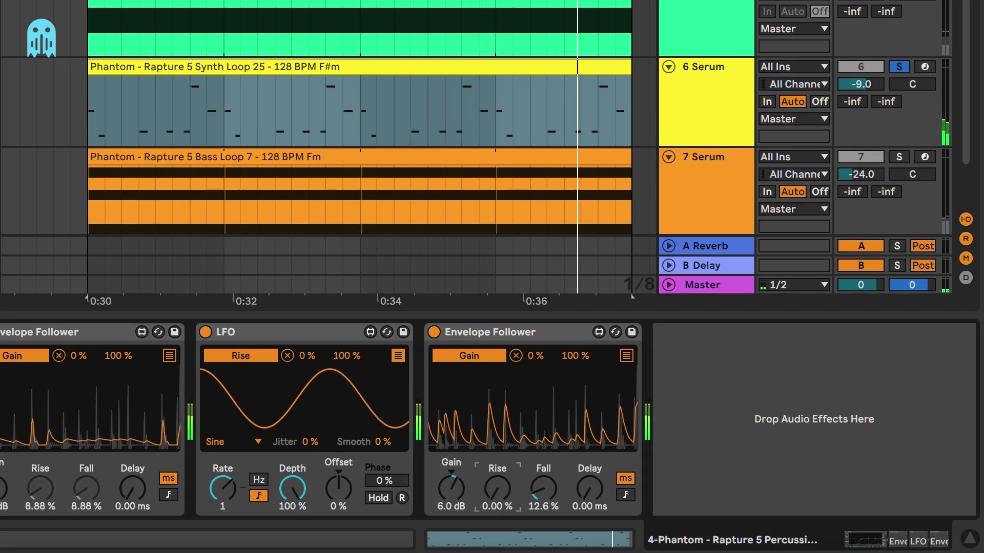
left_click_drag(543, 489, 543, 472)
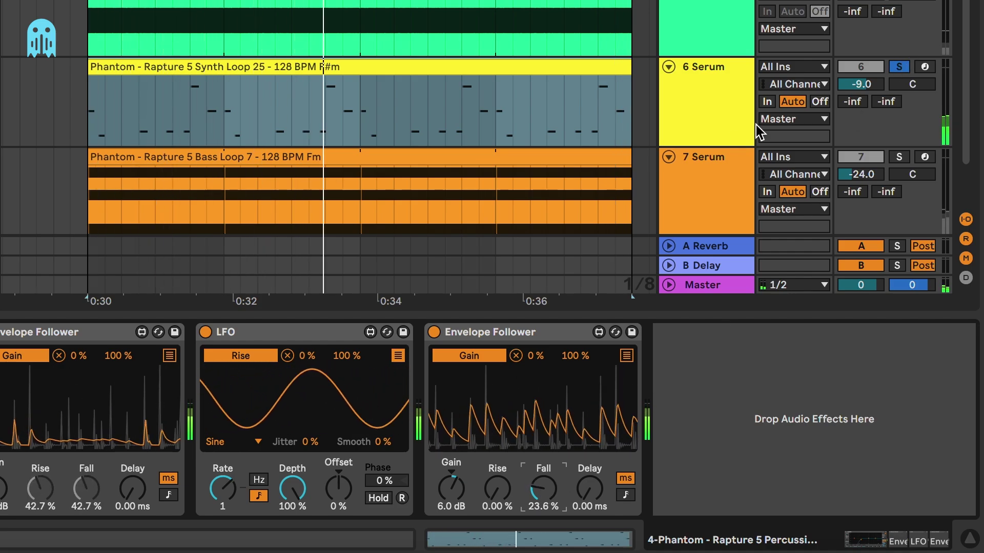
Unsolo the Serum synth track, raise its volume to -7.0 dB and set its Echo to 24% dry/wet.
left_click(712, 134)
left_click(898, 67)
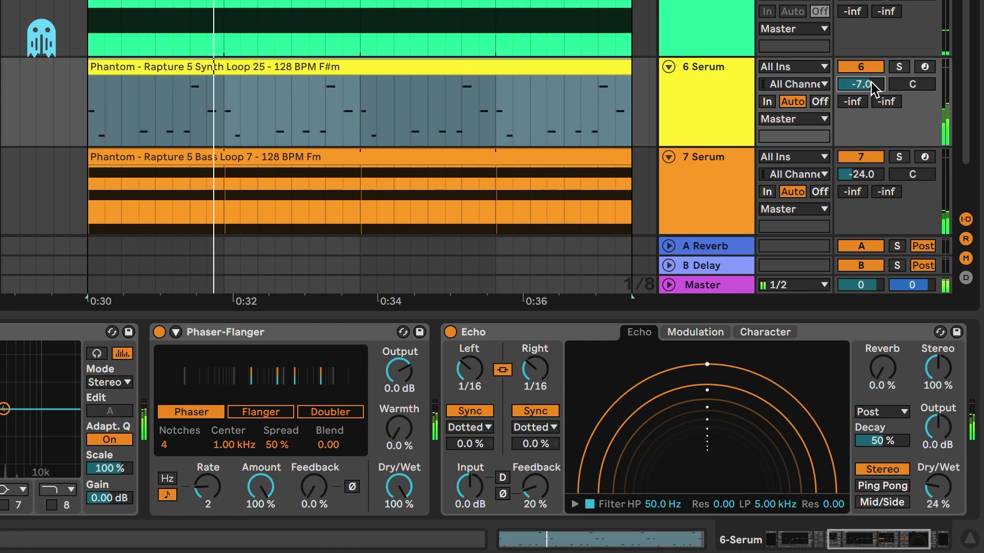
left_click(590, 334)
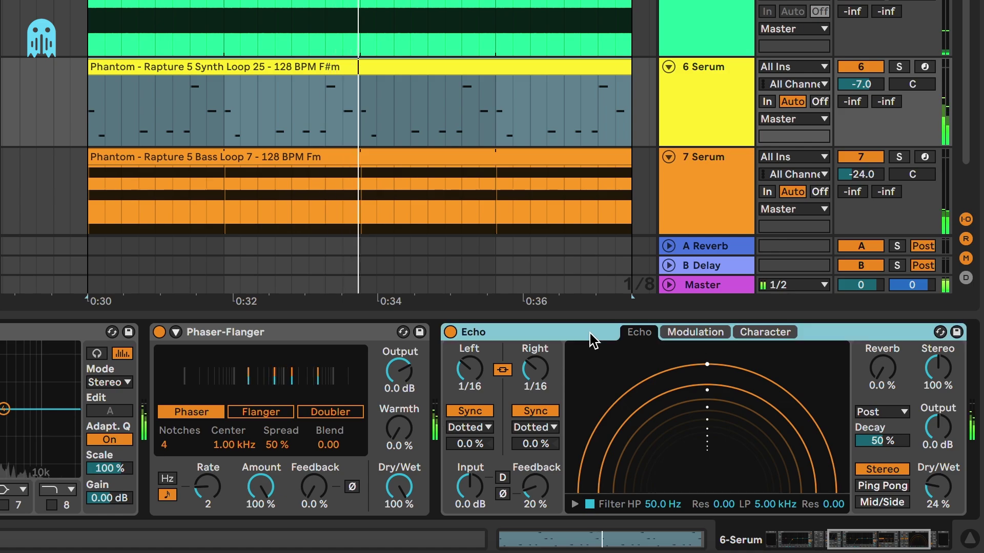
scroll(590, 338, "left", 5)
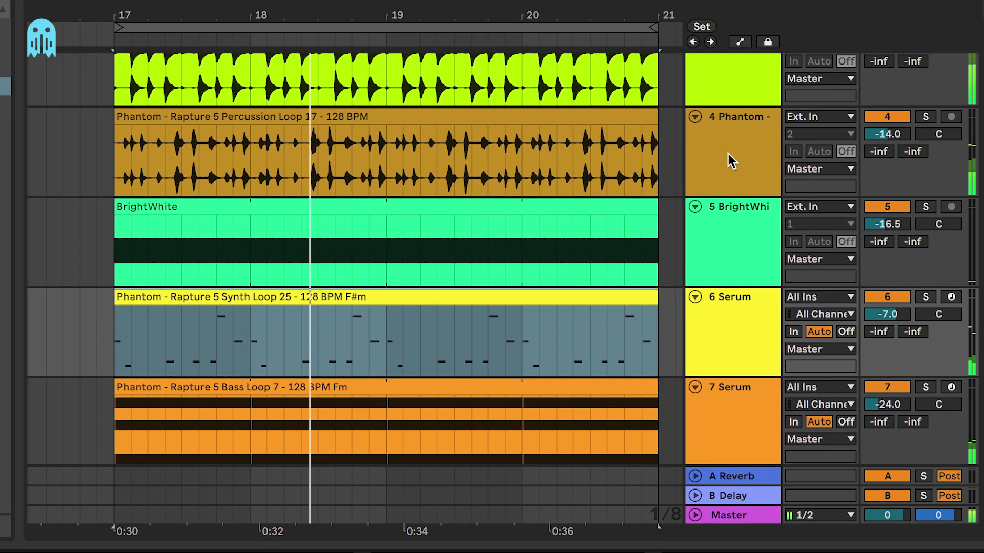
Set the percussion track's second Envelope Follower to a 16.5% Fall and an 85% maximum, and check the synth's effects.
left_click(728, 155)
left_click_drag(574, 483, 574, 486)
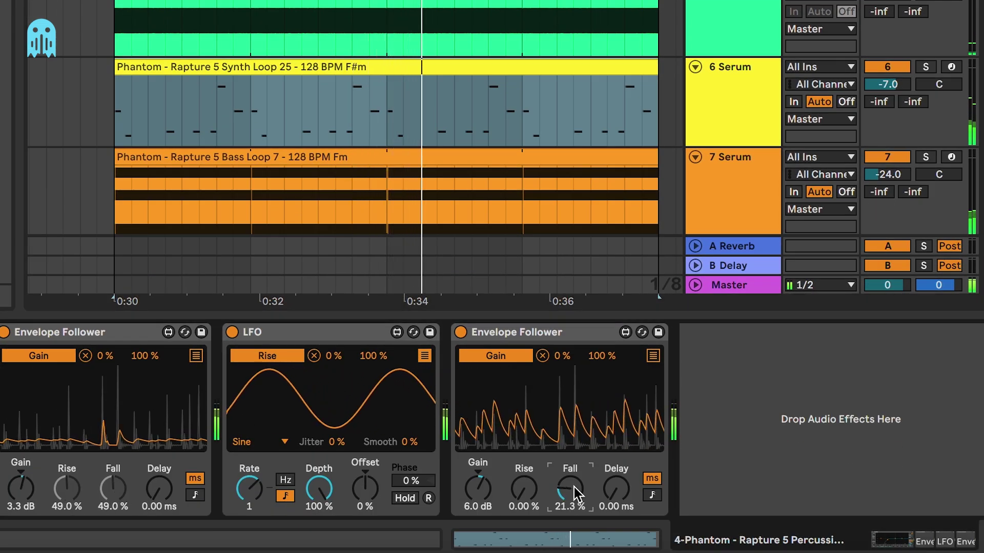
scroll(574, 493, "down", 5)
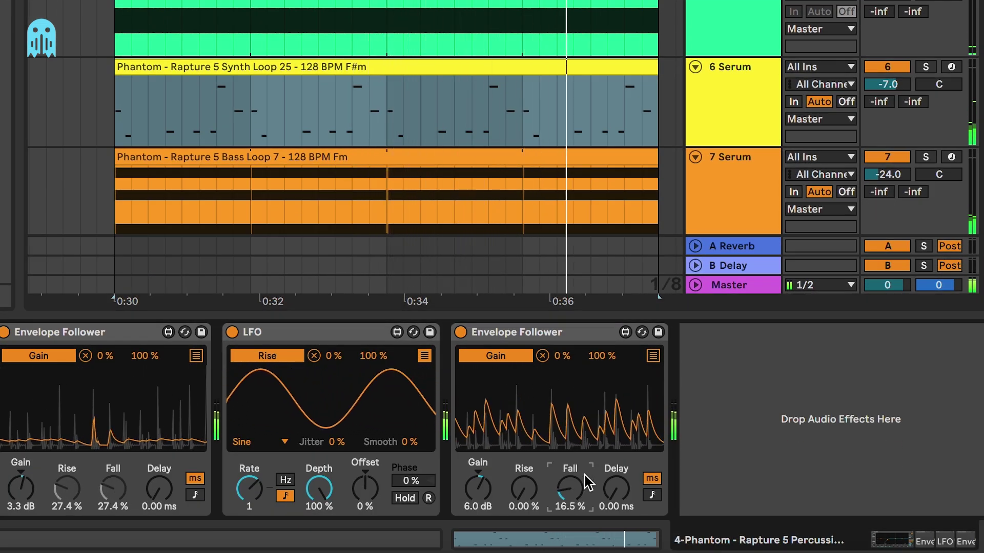
left_click_drag(602, 356, 603, 368)
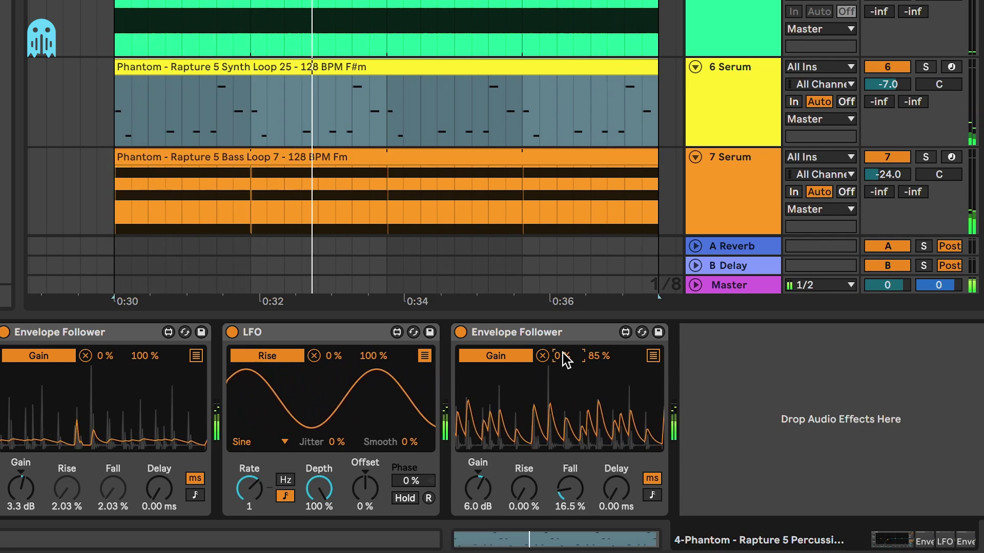
left_click(738, 118)
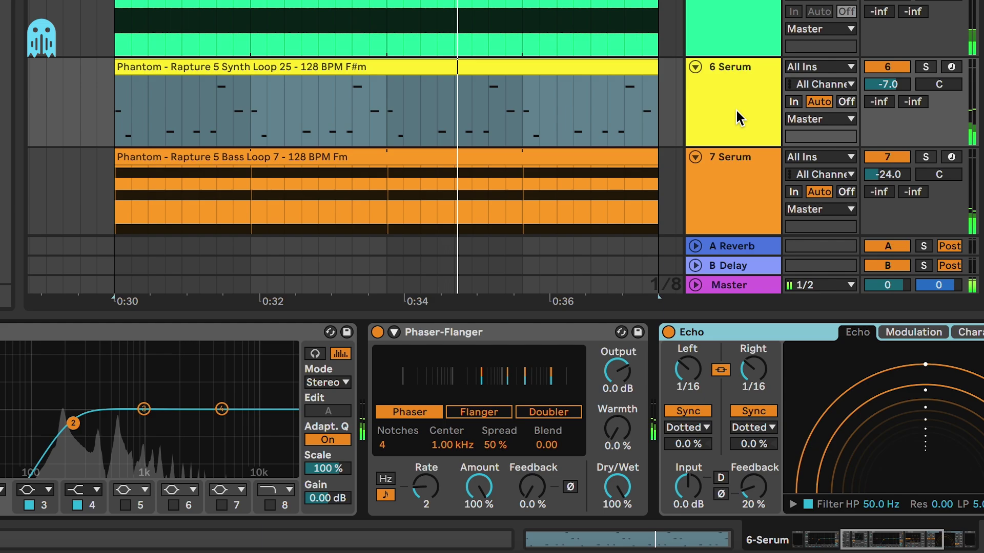
scroll(221, 390, "left", 5)
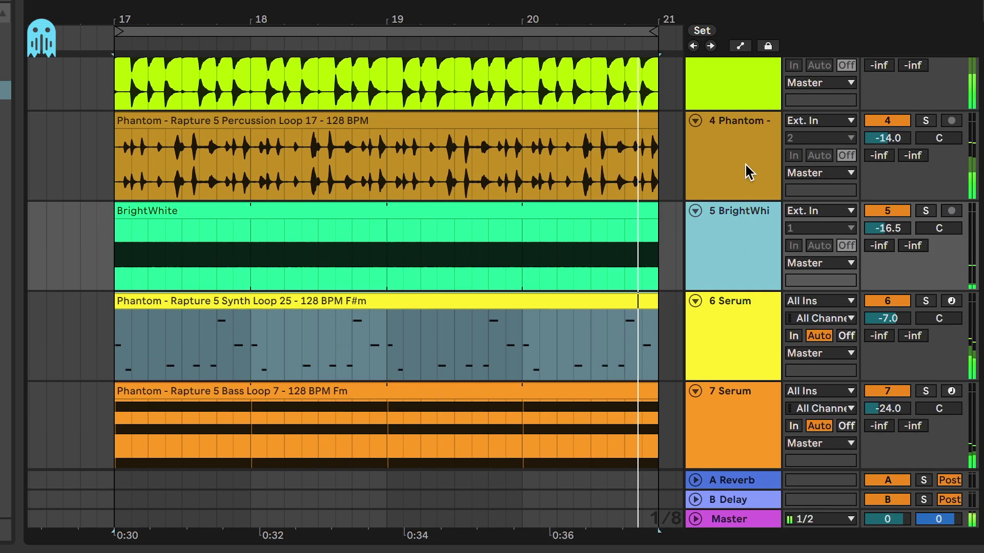
Set the modulation range of the percussion track's second Envelope Follower to 15% minimum and 100% maximum.
left_click(747, 171)
double_click(601, 378)
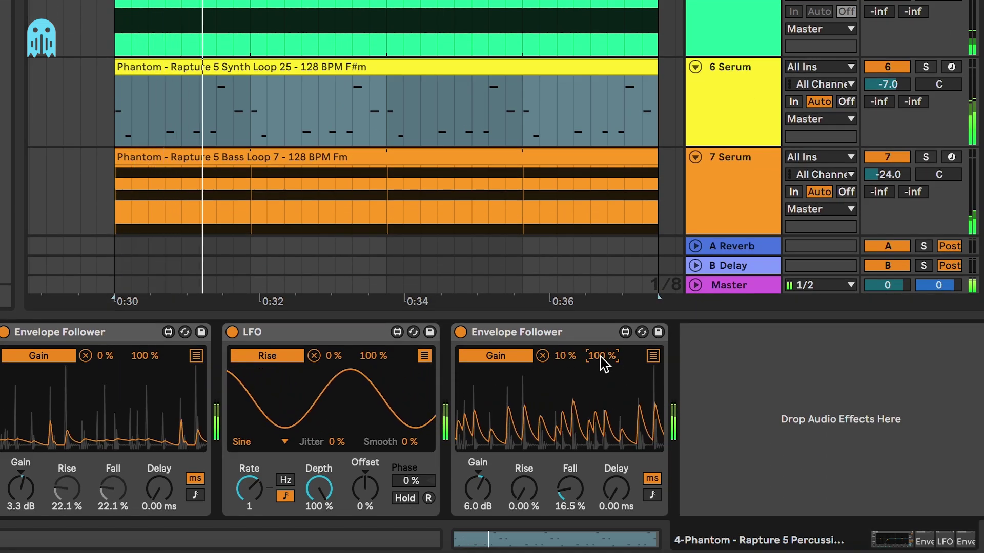
left_click(565, 377)
type("15")
key("Return")
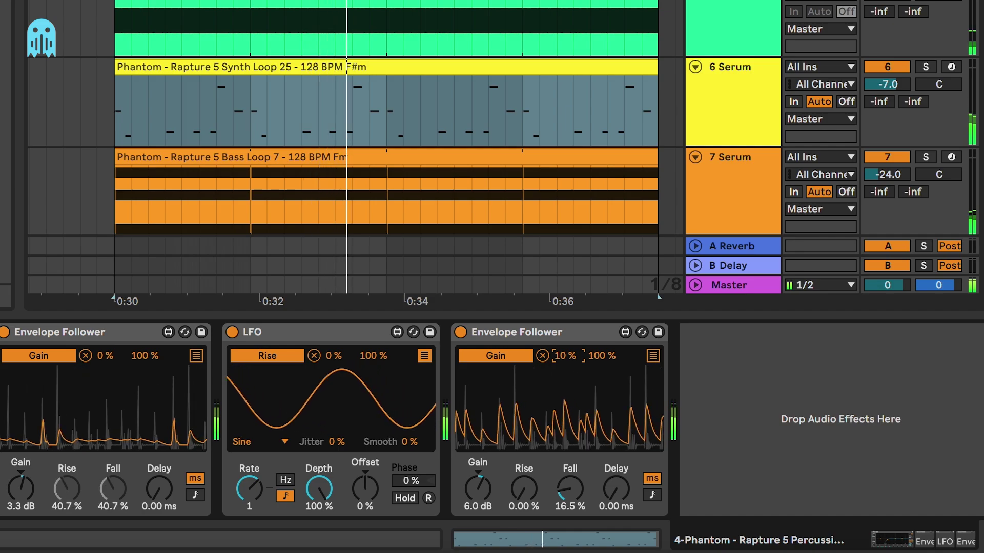
Set the second Envelope Follower's Fall to 9.45% and its Gain to 3.9 dB.
left_click_drag(585, 474, 580, 496)
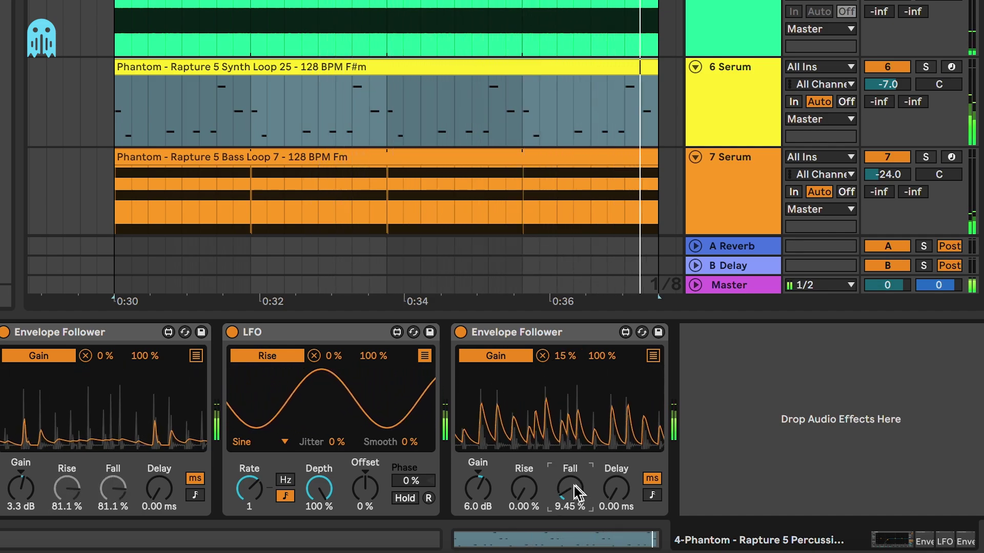
left_click_drag(479, 486, 481, 493)
scroll(482, 493, "down", 2)
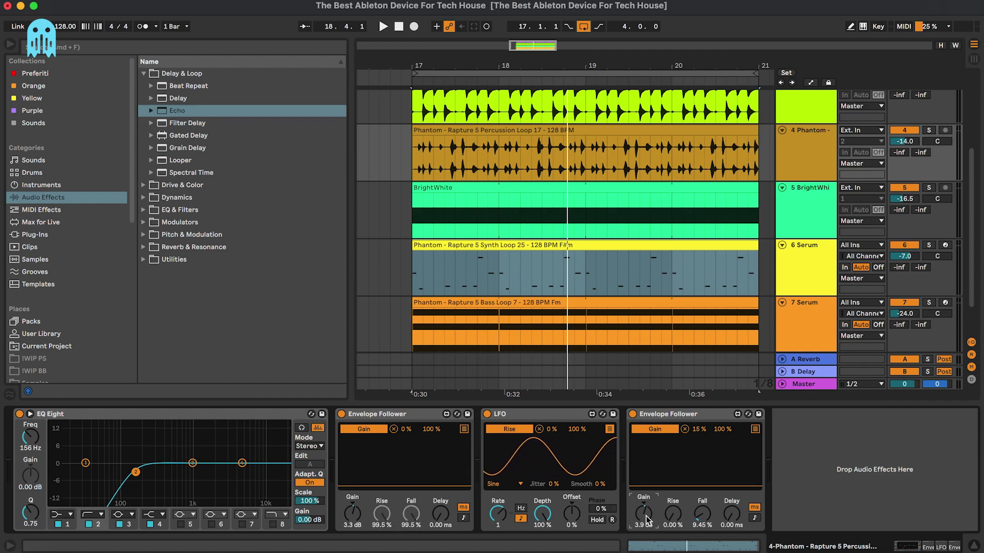
Bypass the Serum synth's Utility, Saturator, second EQ Eight and Phaser-Flanger, and play the loop.
left_click(801, 281)
left_click(854, 417)
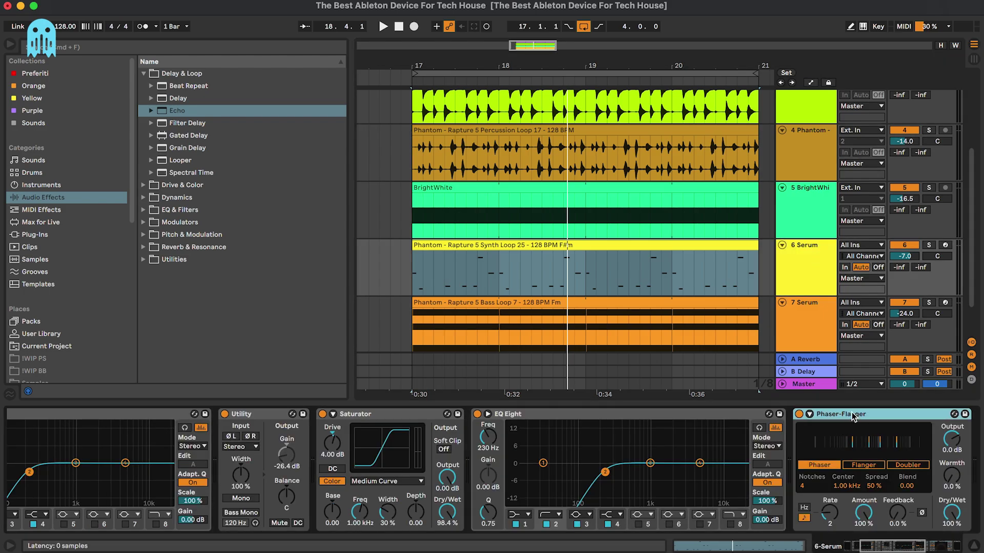
left_click(361, 417, "shift")
key("space")
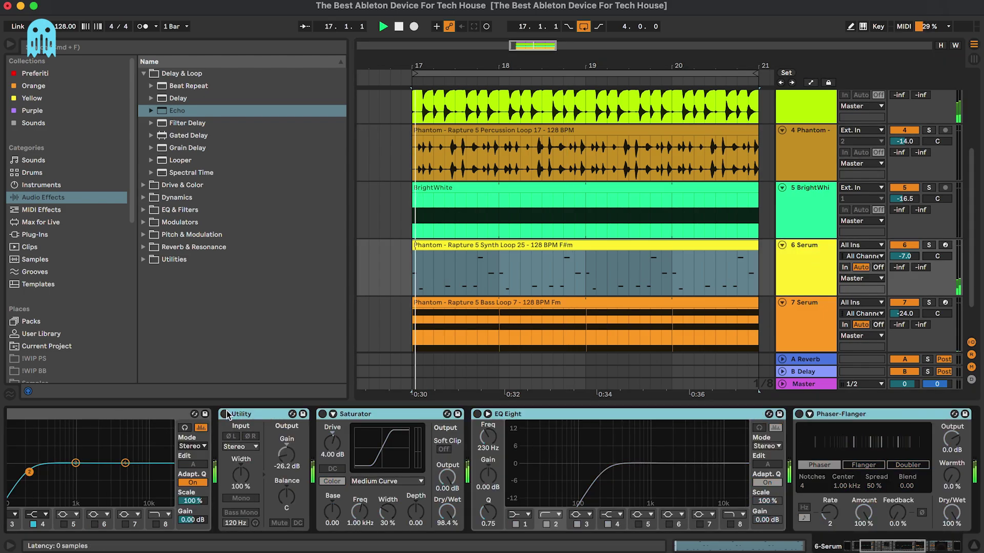
Switch off the percussion track's second Envelope Follower and the synth's Echo, and audition the synth both soloed and in the mix.
key("Up")
key("Up")
left_click(632, 414)
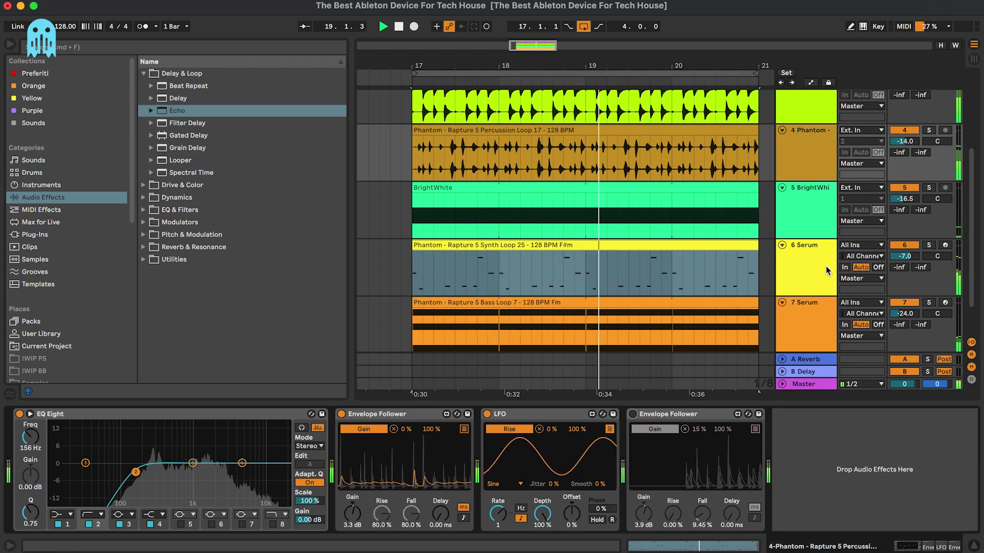
key("Down")
key("Down")
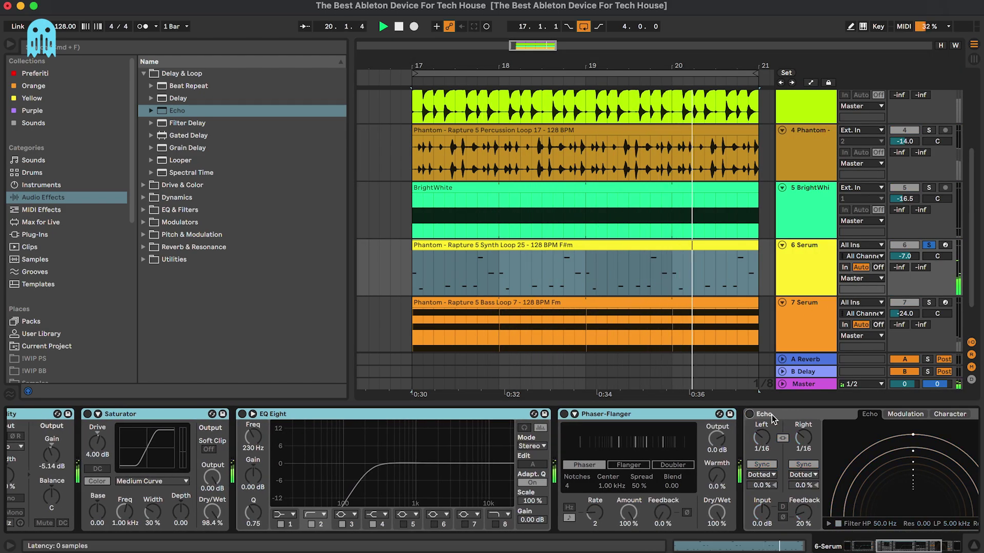
left_click(750, 414)
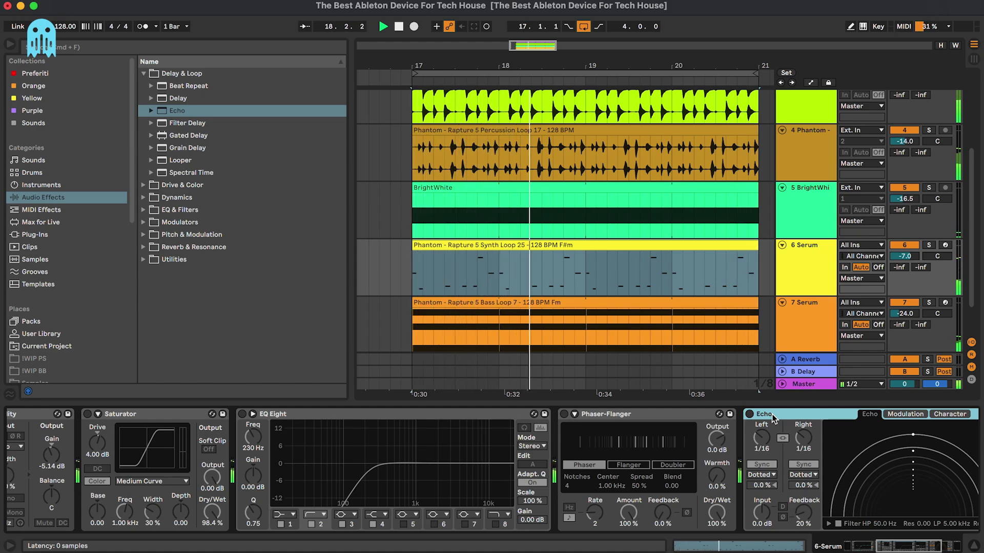
Reactivate the synth's effects from Utility through Echo and the percussion track's second Envelope Follower.
scroll(615, 461, "left", 5)
left_click(149, 413, "shift")
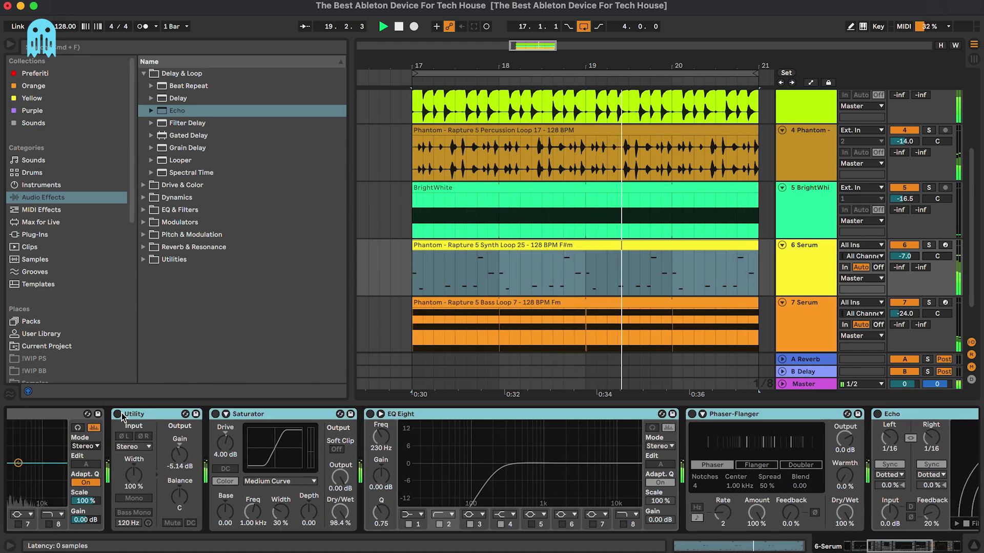
left_click(584, 154)
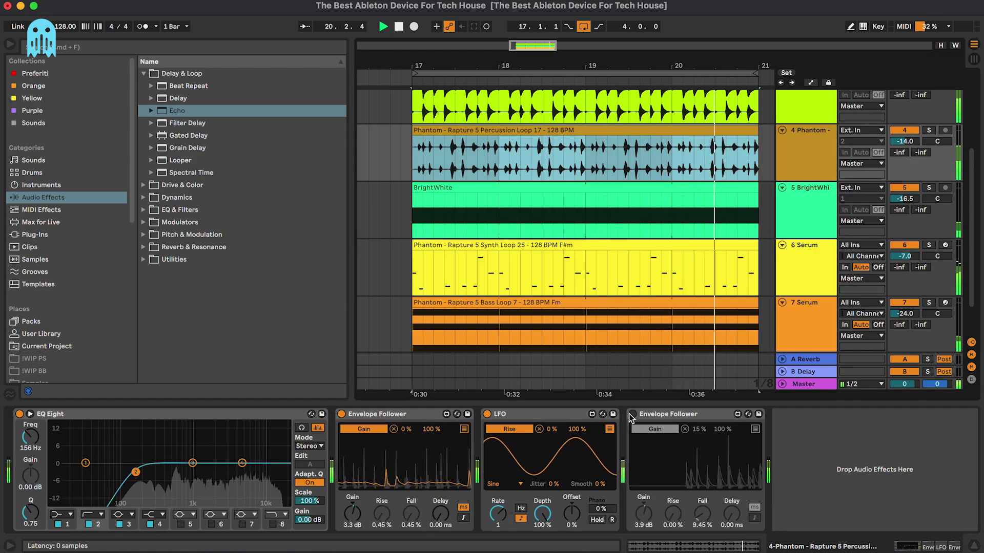
Set the synth's Echo to Notes sync mode with a 1/8 delay time on both channels and 17% dry/wet.
left_click(805, 256)
scroll(809, 485, "right", 5)
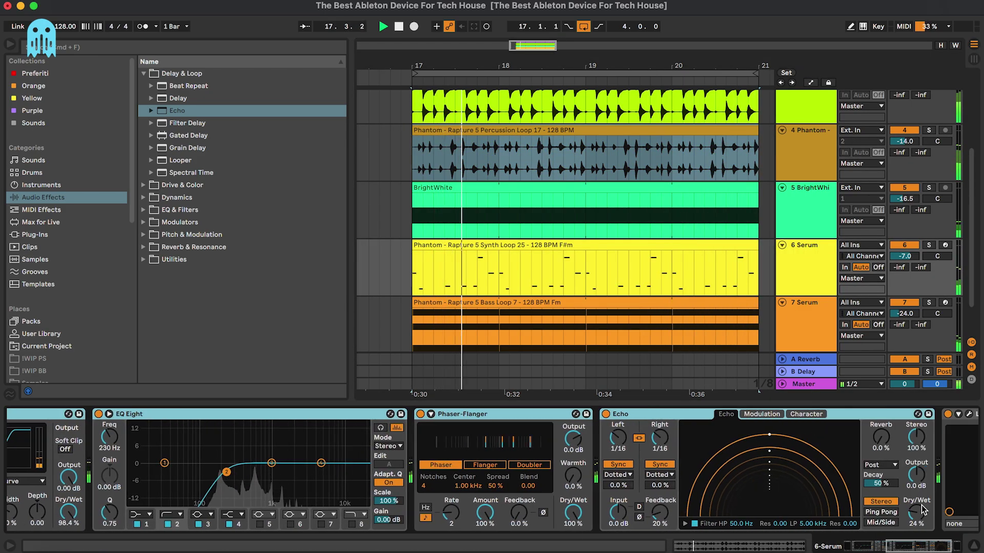
left_click(660, 474)
left_click(660, 482)
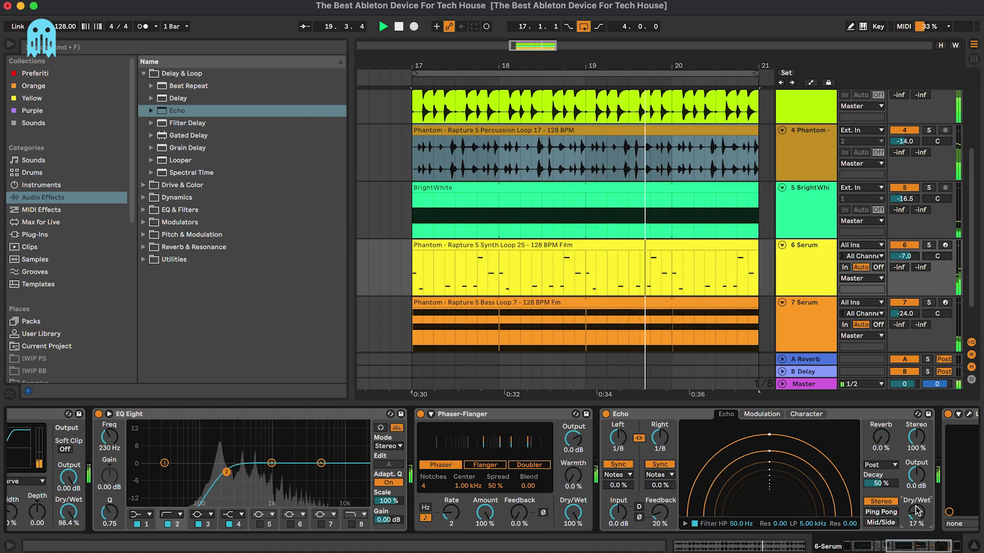
left_click_drag(917, 513, 917, 512)
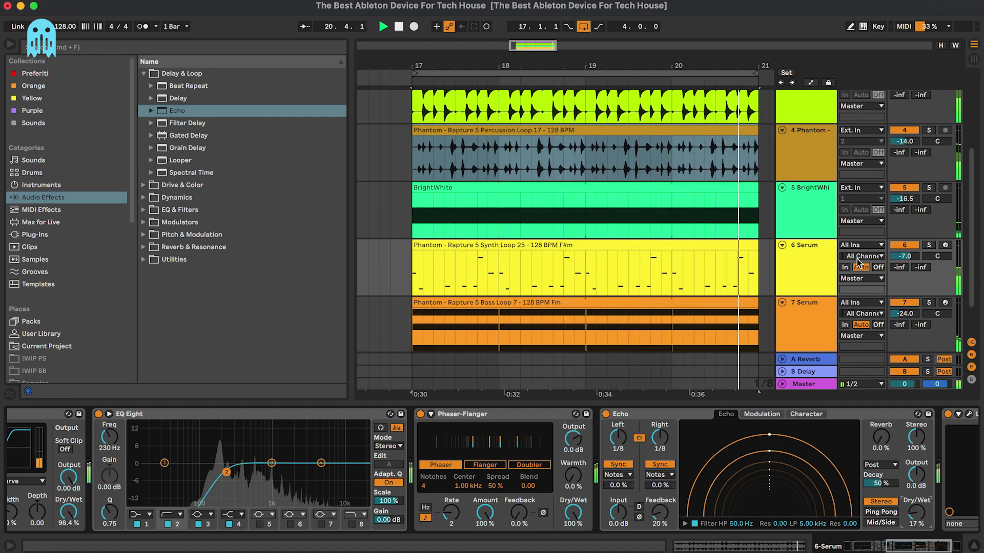
Raise the Serum synth track's volume to -6.0 dB, hide the device view and stop playback.
left_click_drag(917, 256, 917, 251)
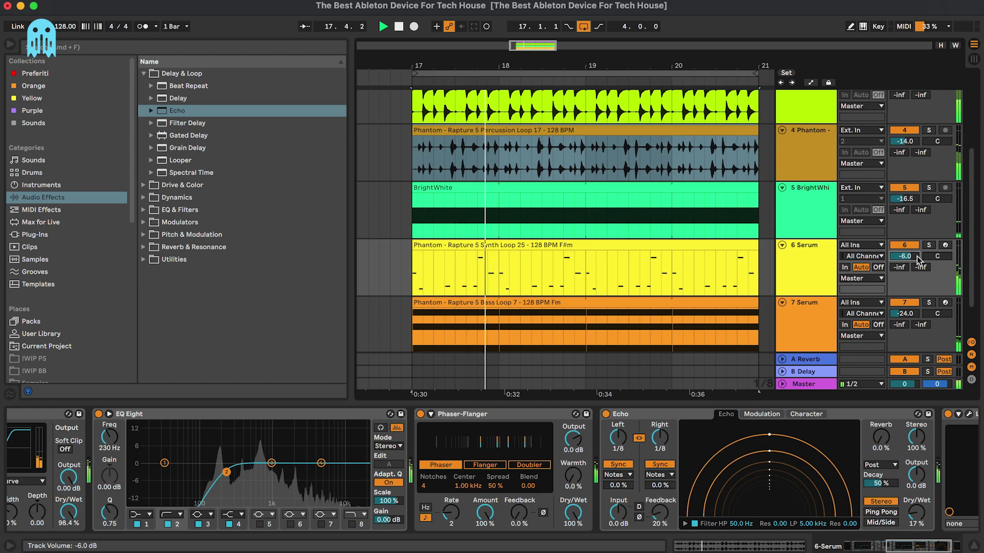
left_click(826, 269)
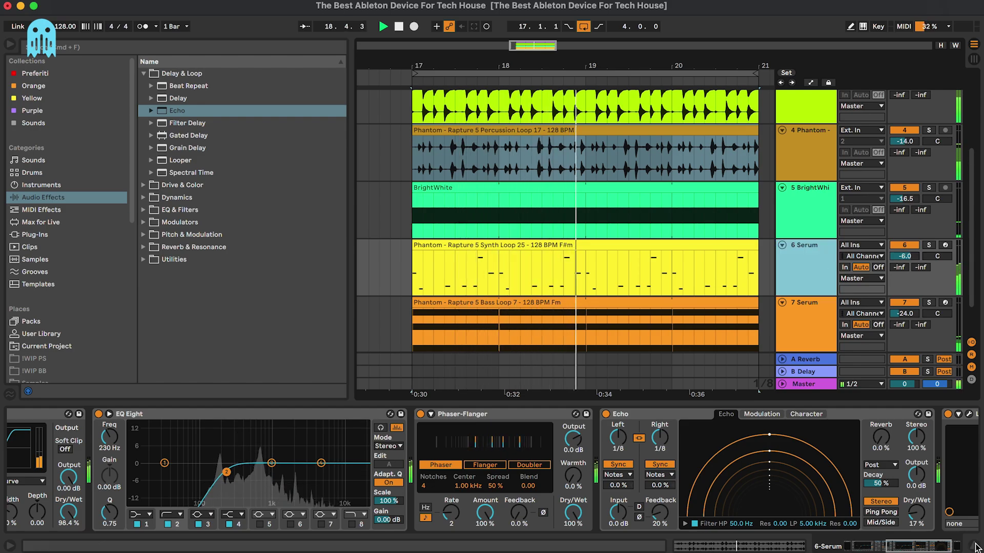
key("super+alt+l")
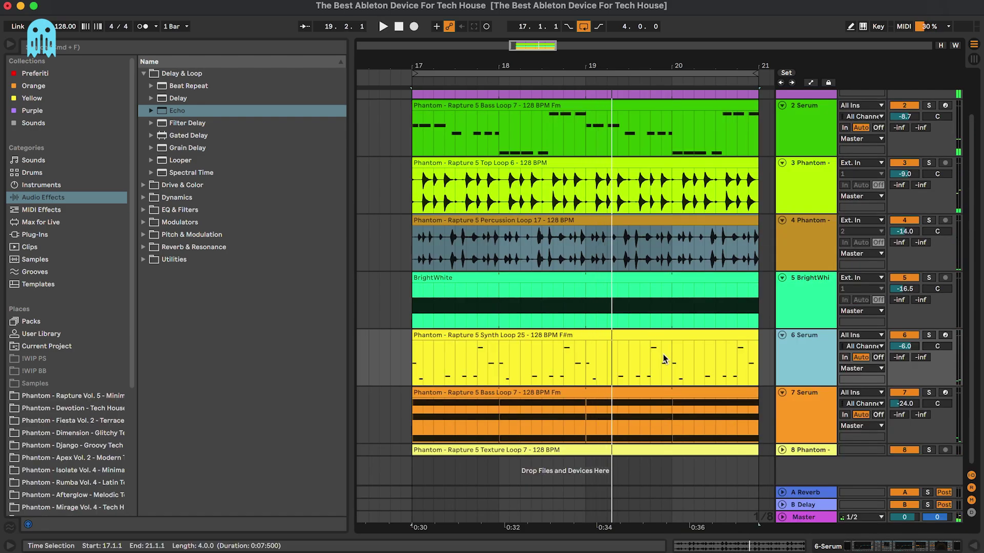